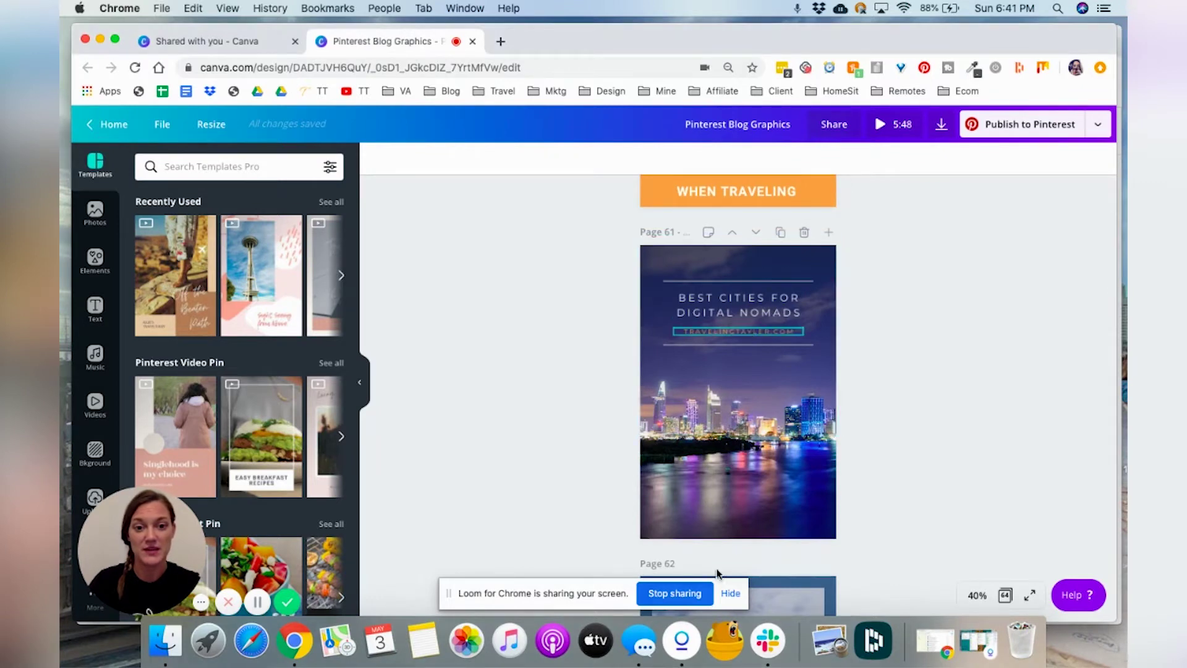
Step: Review the existing video pins on pages 61 to 63, down to the blank page 64
{"action": "left_click", "coordinate": [730, 594]}
{"action": "left_click", "coordinate": [734, 439]}
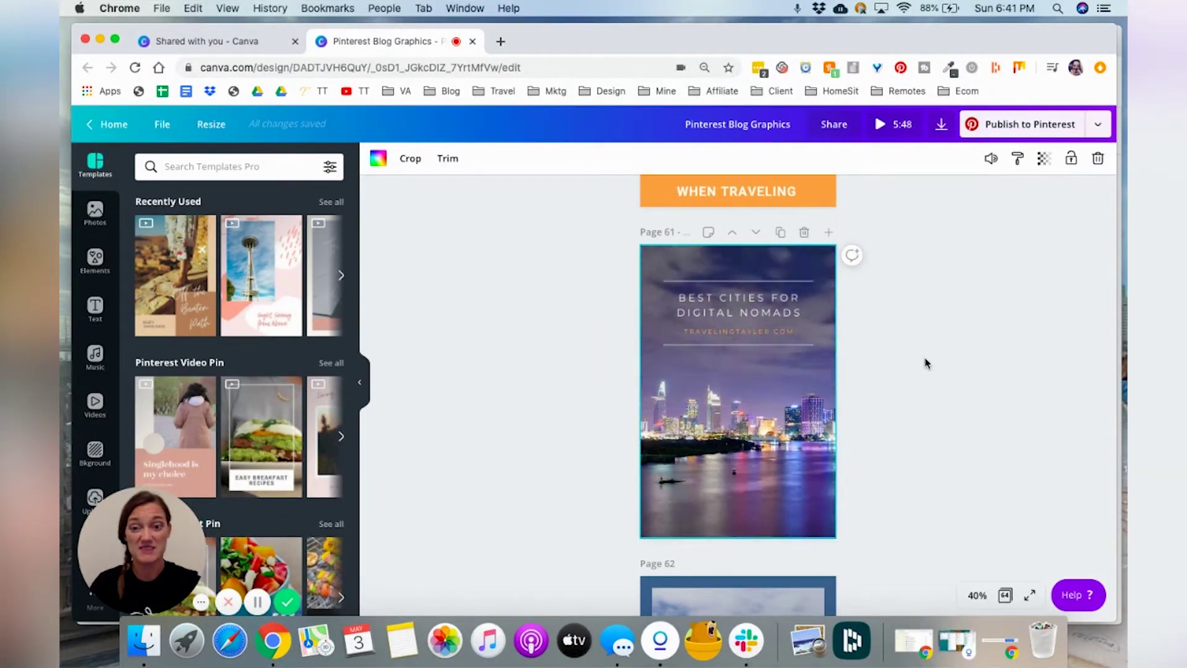
{"action": "scroll", "coordinate": [925, 362], "scroll_direction": "down", "scroll_amount": 5}
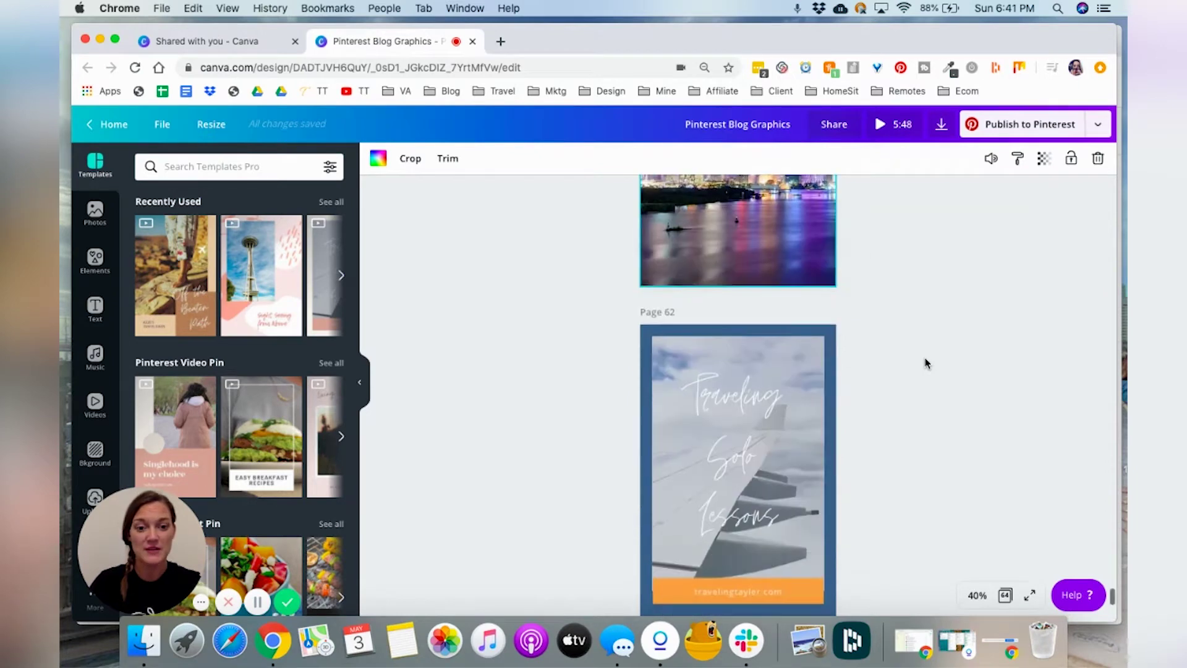
{"action": "scroll", "coordinate": [925, 363], "scroll_direction": "down", "scroll_amount": 3}
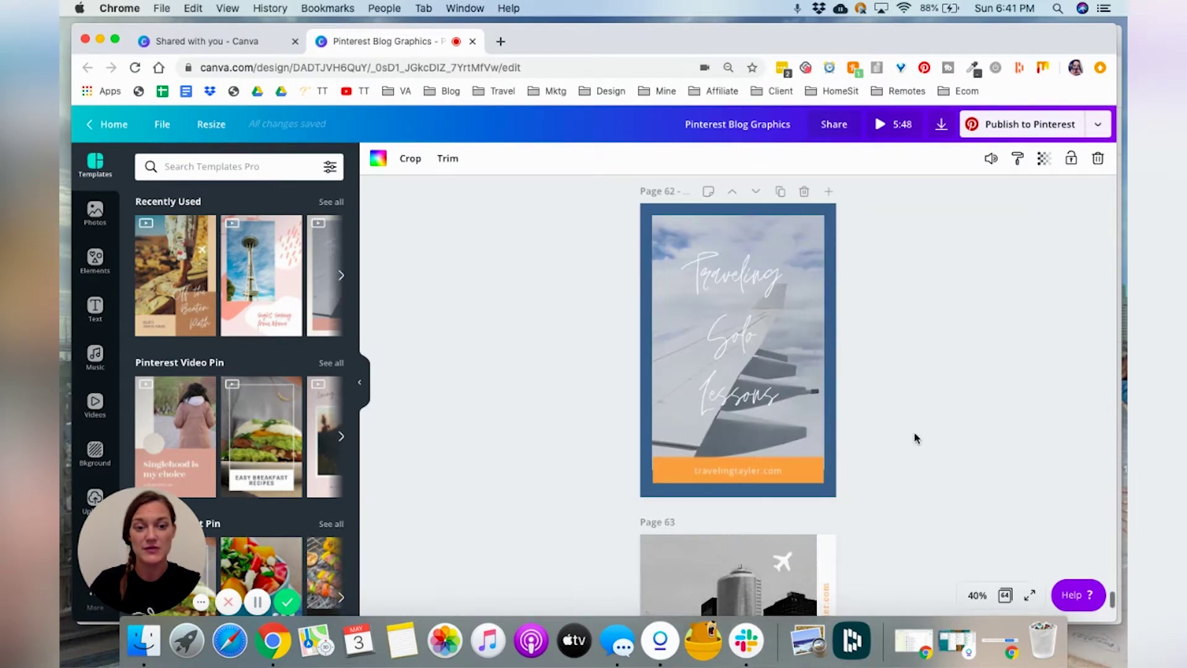
{"action": "scroll", "coordinate": [917, 437], "scroll_direction": "down", "scroll_amount": 6}
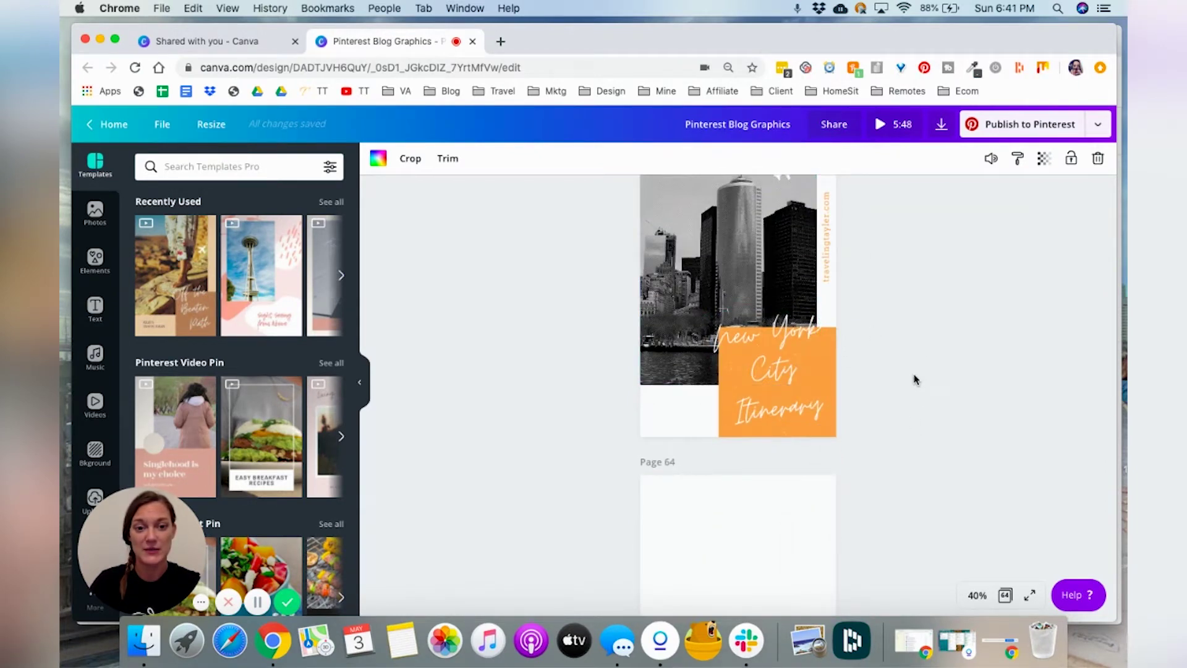
{"action": "scroll", "coordinate": [916, 379], "scroll_direction": "up", "scroll_amount": 3}
{"action": "scroll", "coordinate": [916, 379], "scroll_direction": "down", "scroll_amount": 5}
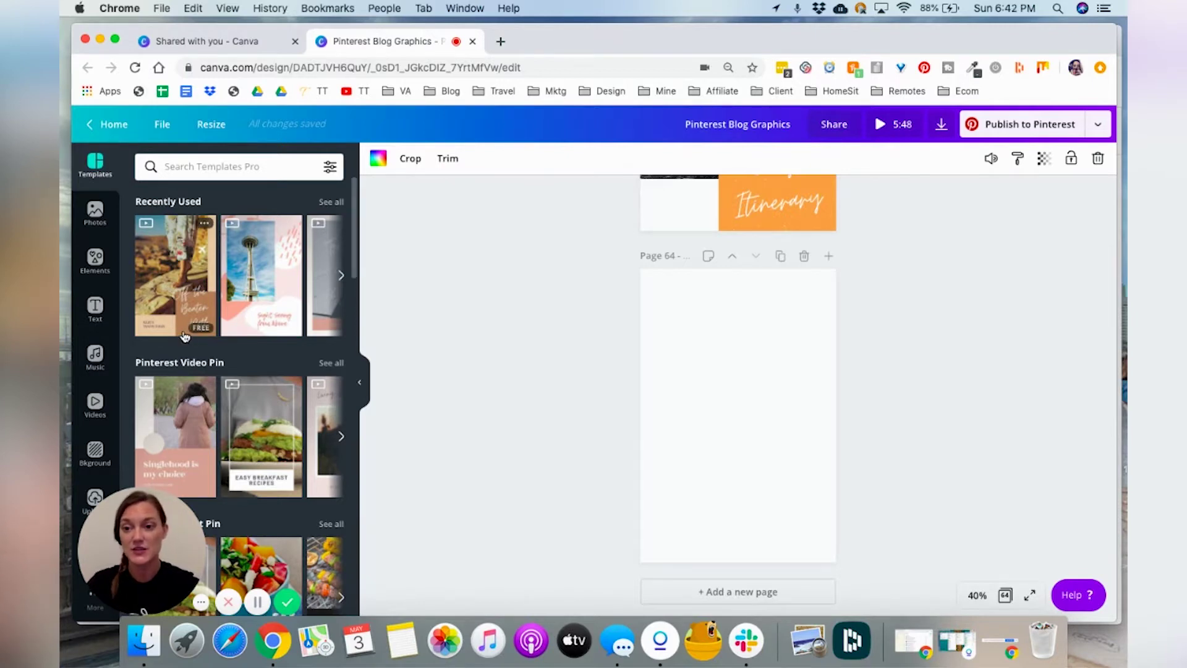
Step: Apply the "Road Trips Made Eco-Friendly" template from the Pinterest Video Pin collection to the blank page 64
{"action": "scroll", "coordinate": [262, 288], "scroll_direction": "down", "scroll_amount": 2}
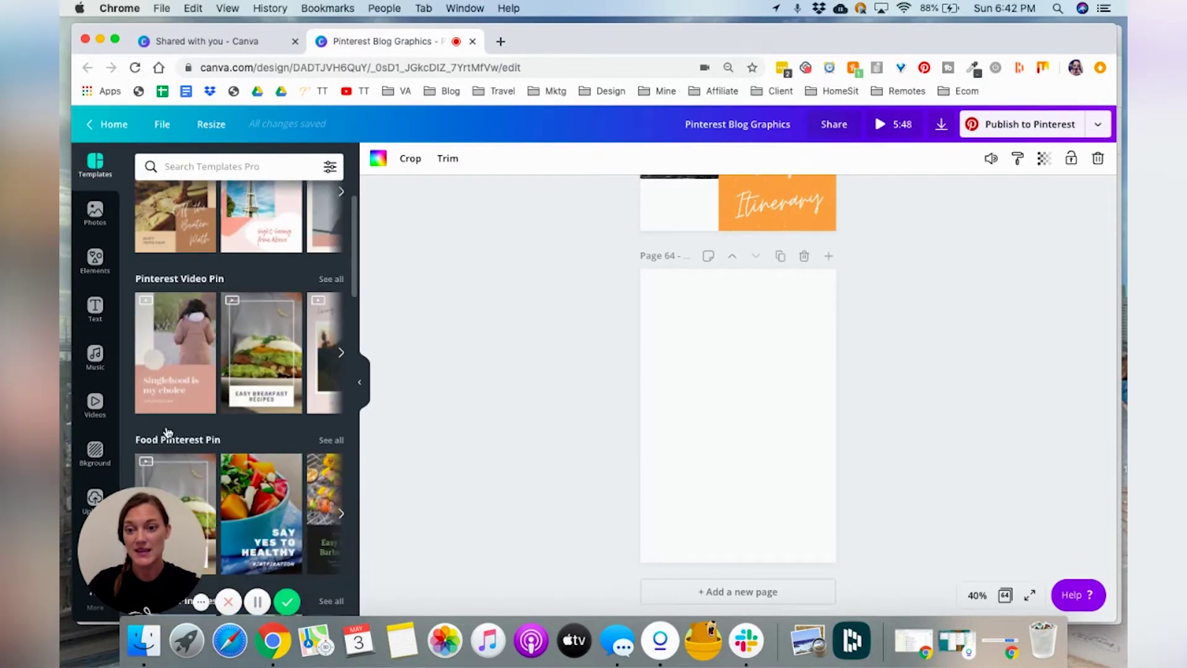
{"action": "left_click", "coordinate": [330, 279]}
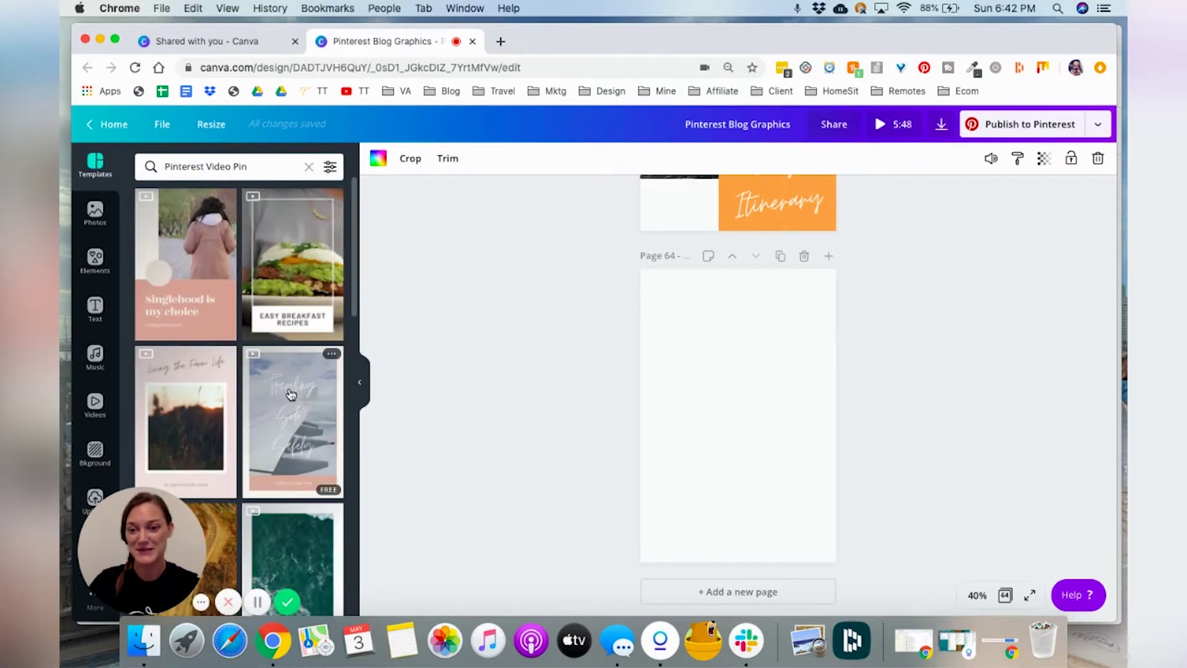
{"action": "scroll", "coordinate": [278, 371], "scroll_direction": "down", "scroll_amount": 5}
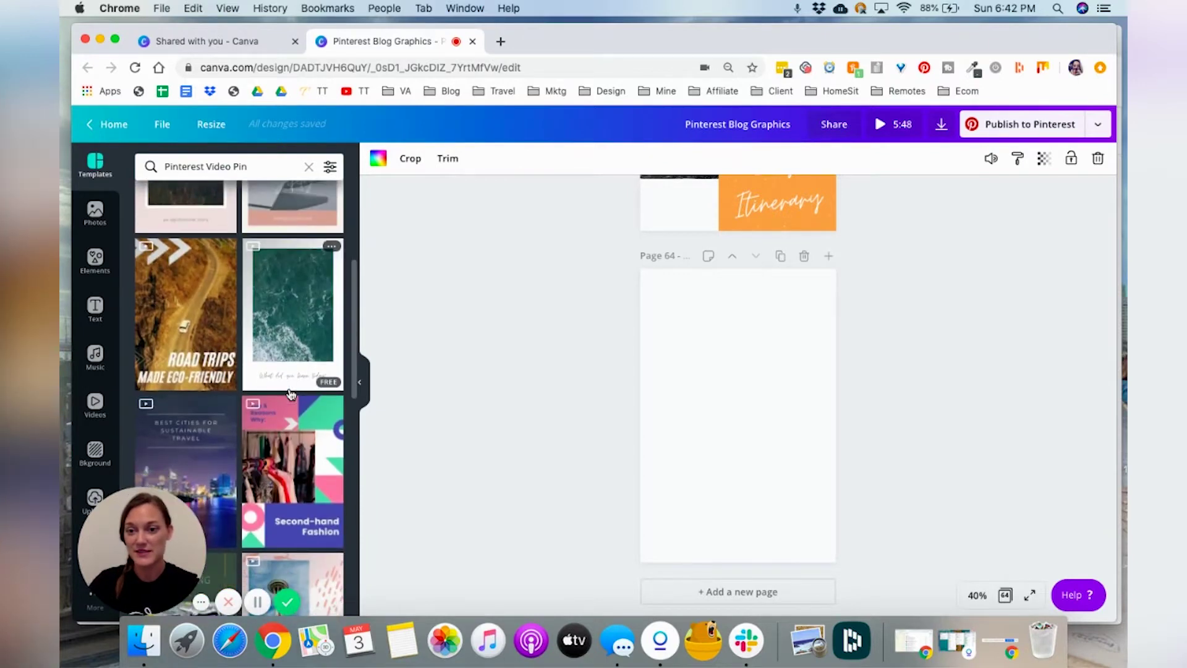
{"action": "left_click", "coordinate": [181, 329]}
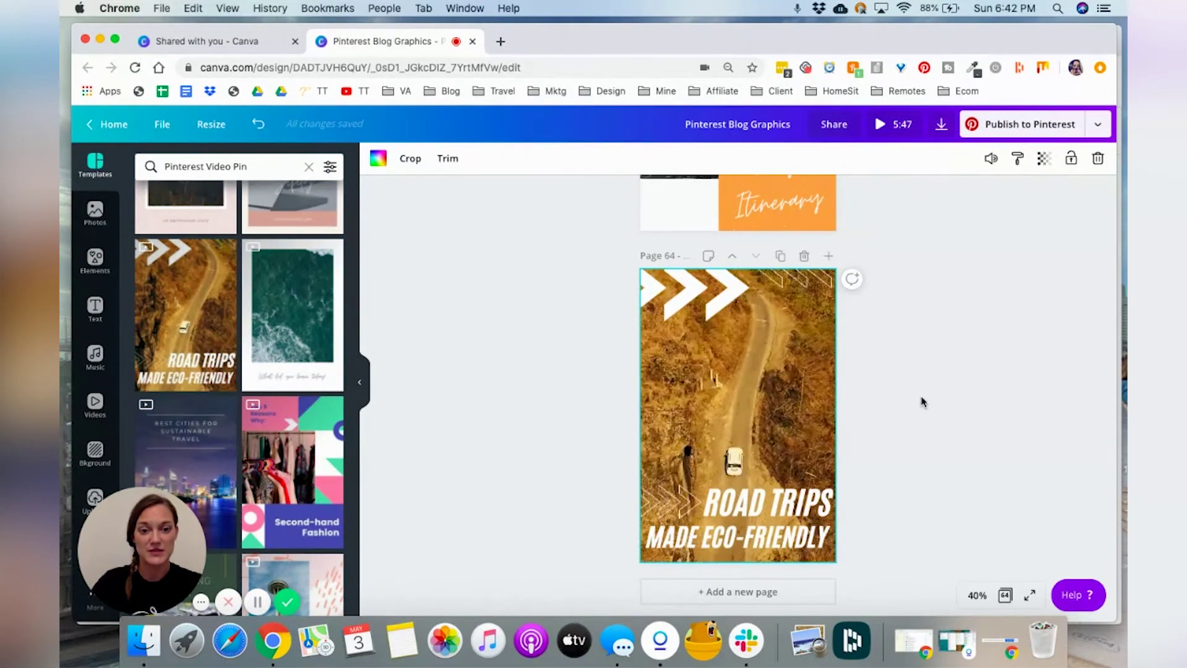
Step: Replace the two title lines on page 64 with "USA" and "ROAD TRIP ITINERARY"
{"action": "left_click", "coordinate": [759, 518]}
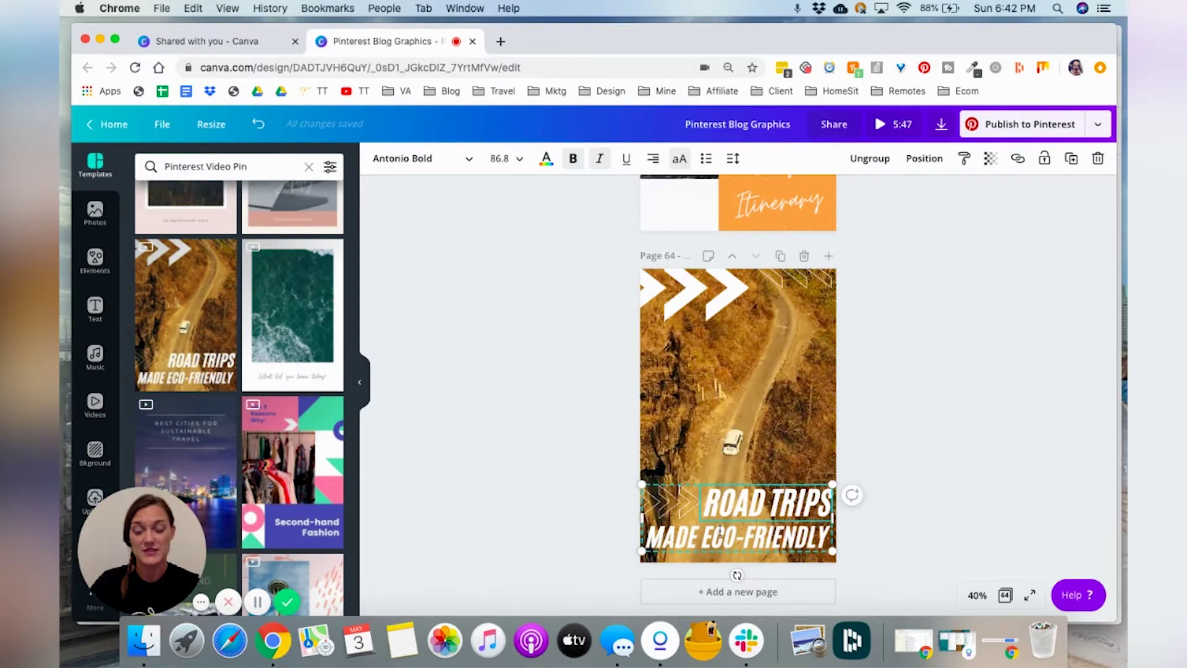
{"action": "double_click", "coordinate": [720, 502]}
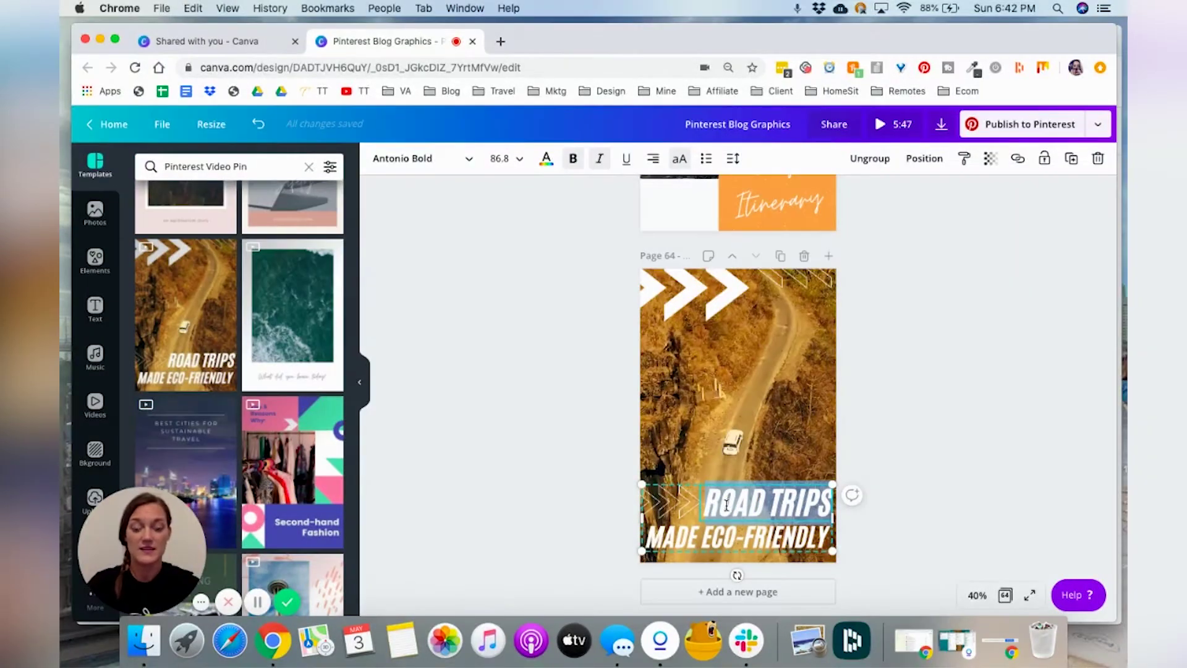
{"action": "type", "text": "USA"}
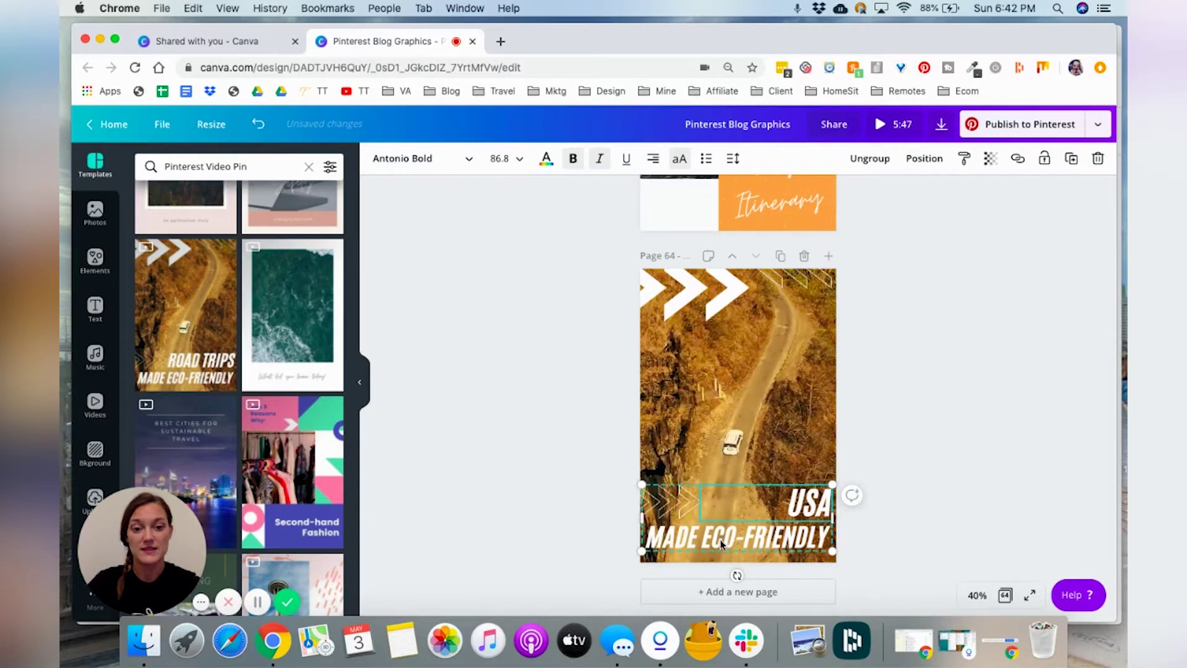
{"action": "double_click", "coordinate": [720, 543]}
{"action": "type", "text": "RO"}
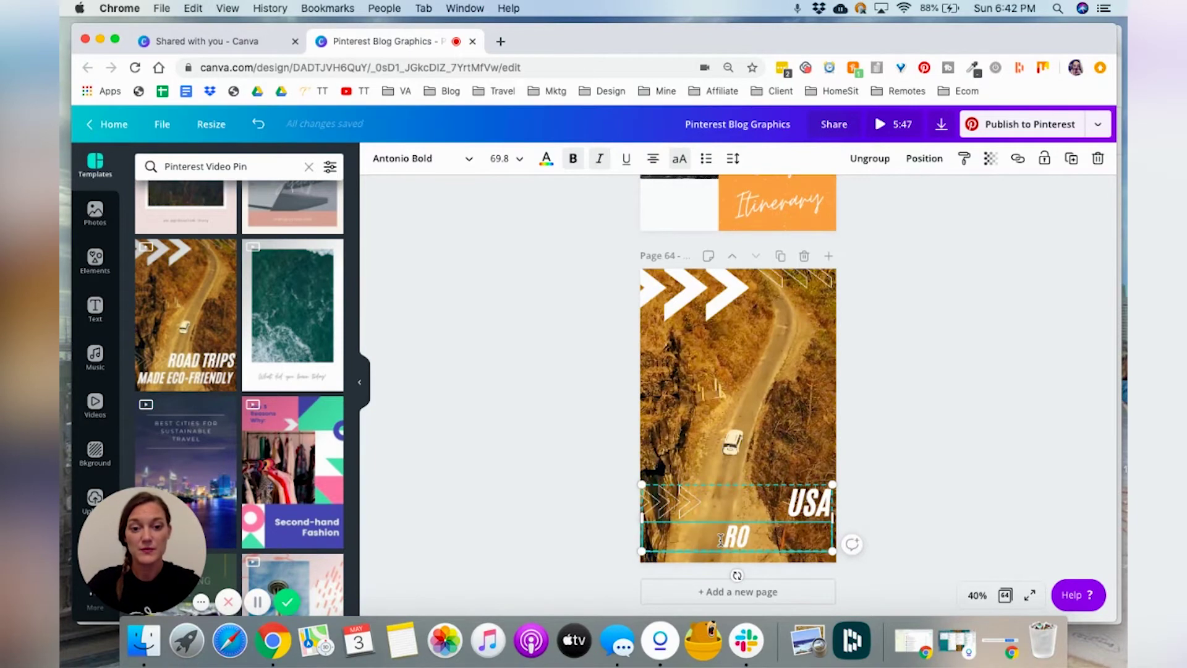
{"action": "type", "text": "AD TRIPS"}
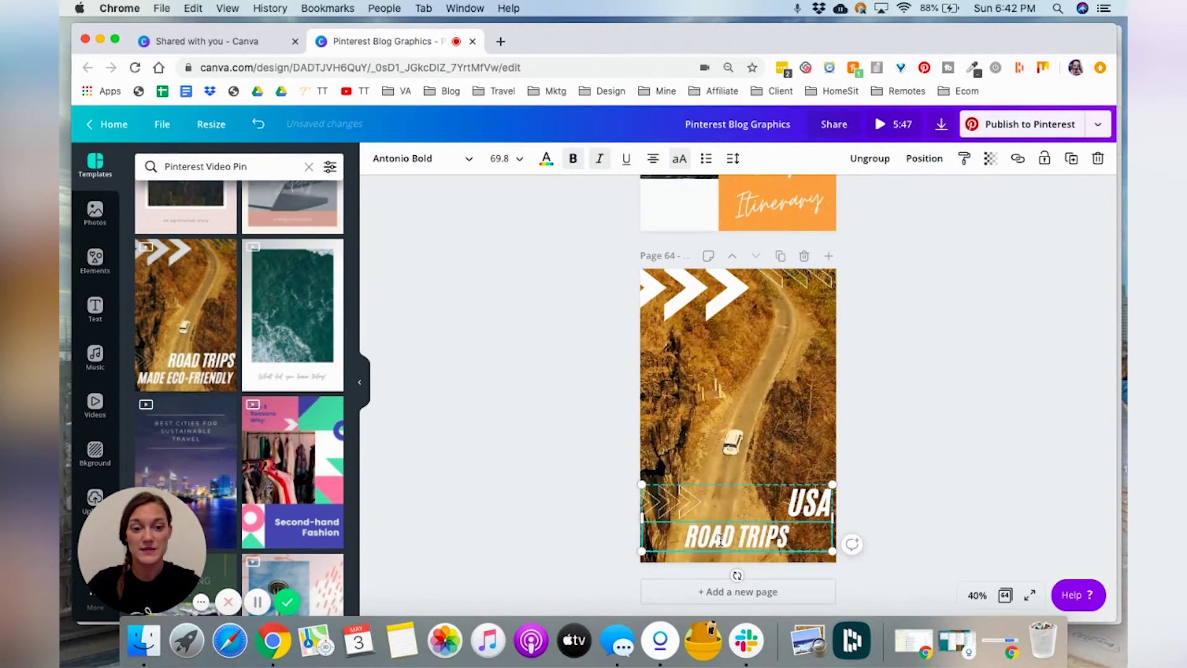
{"action": "key", "text": "BackSpace"}
{"action": "type", "text": "ITINERARY"}
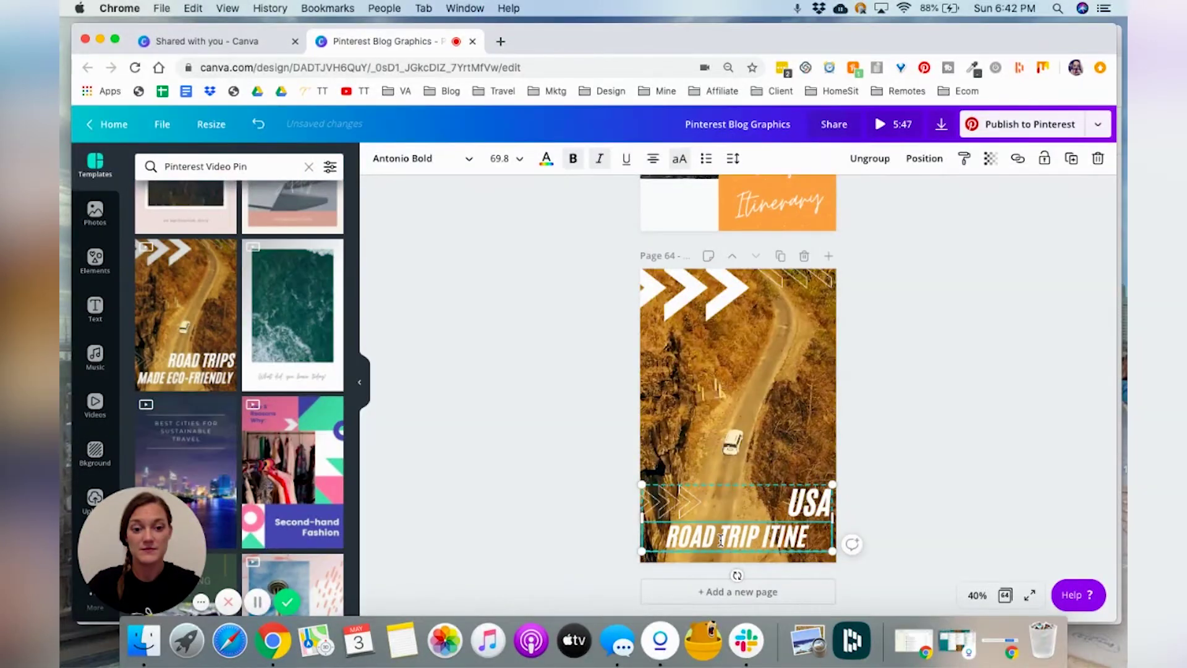
{"action": "left_click", "coordinate": [880, 487]}
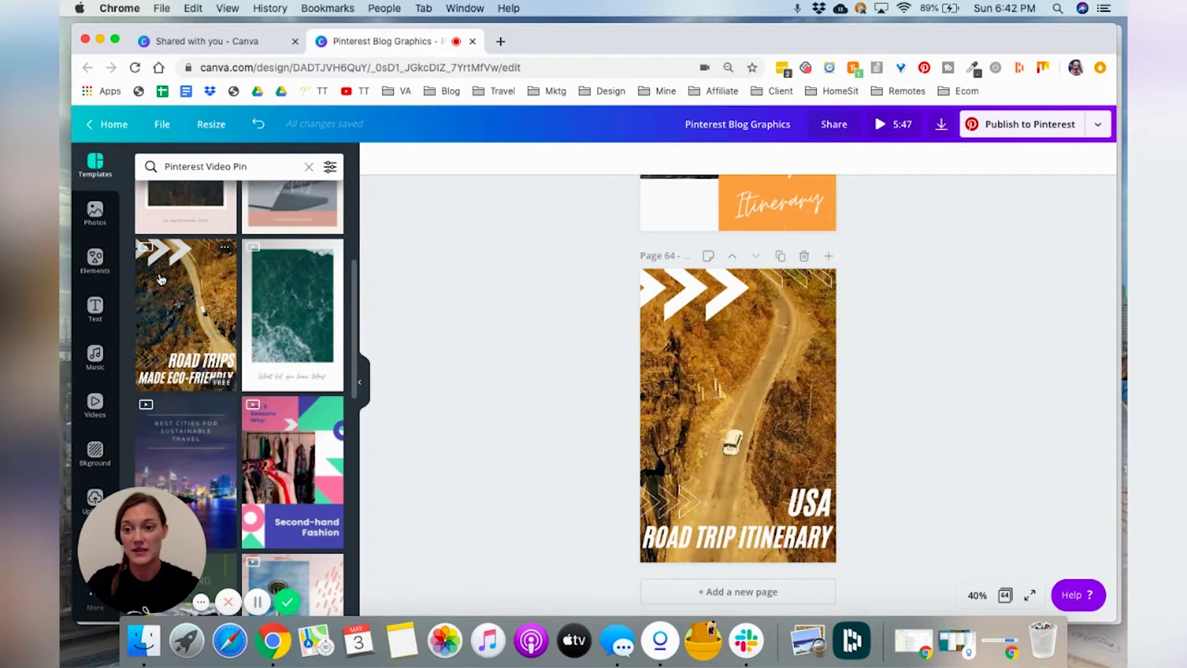
Step: Search the stock videos for "road trip" and replace page 64's background with the 6-second clip of a road through brown hills
{"action": "left_click", "coordinate": [96, 403]}
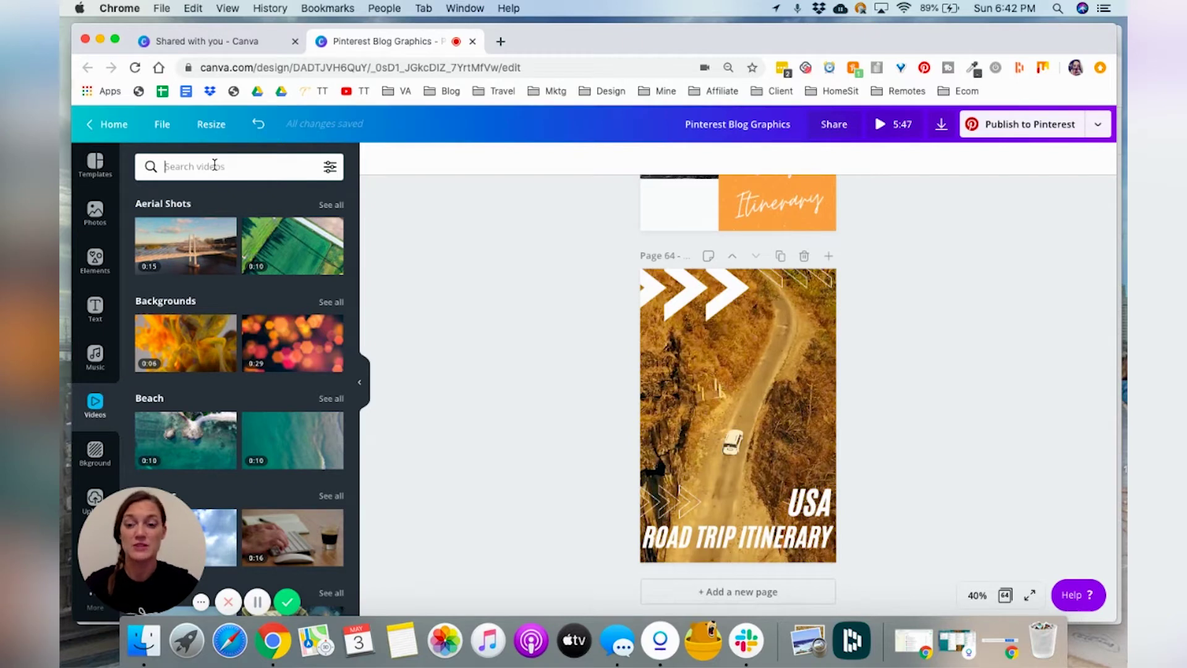
{"action": "type", "text": "road trip"}
{"action": "key", "text": "Return"}
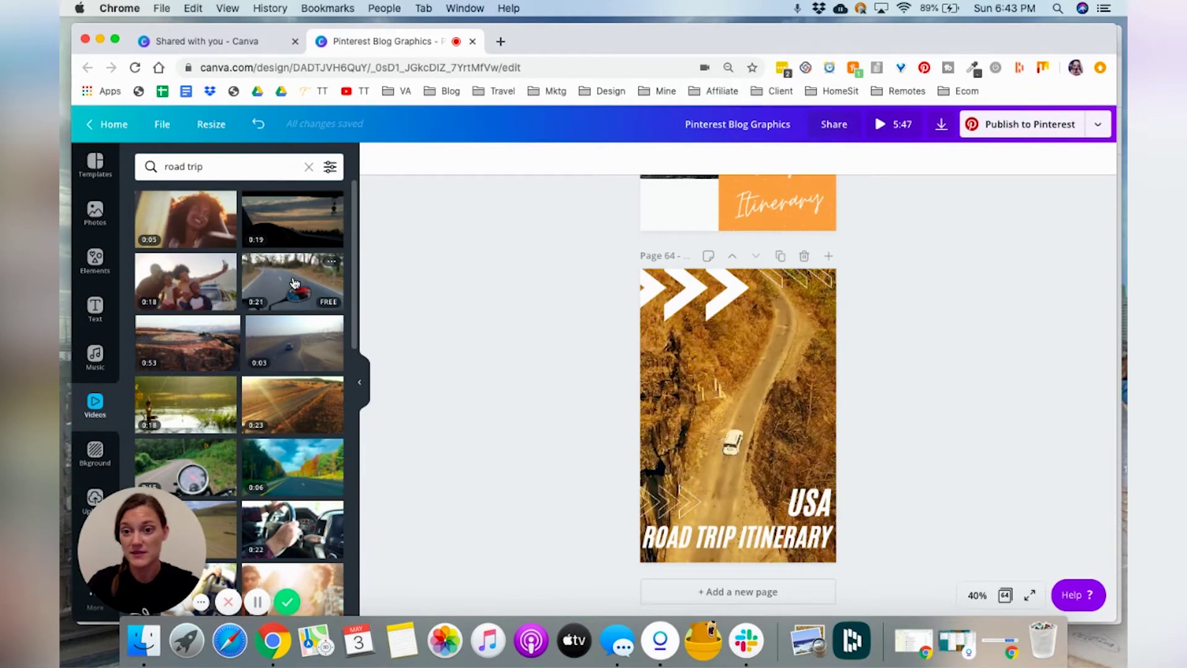
{"action": "scroll", "coordinate": [294, 283], "scroll_direction": "down", "scroll_amount": 5}
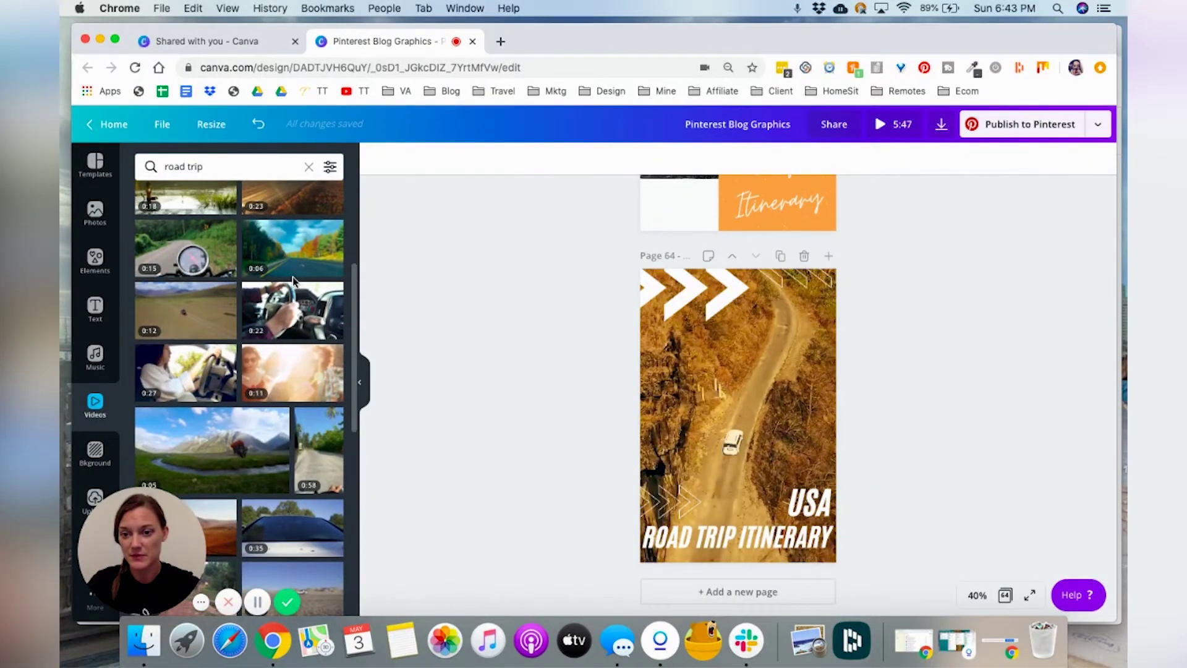
{"action": "scroll", "coordinate": [294, 283], "scroll_direction": "down", "scroll_amount": 2}
{"action": "scroll", "coordinate": [295, 284], "scroll_direction": "down", "scroll_amount": 2}
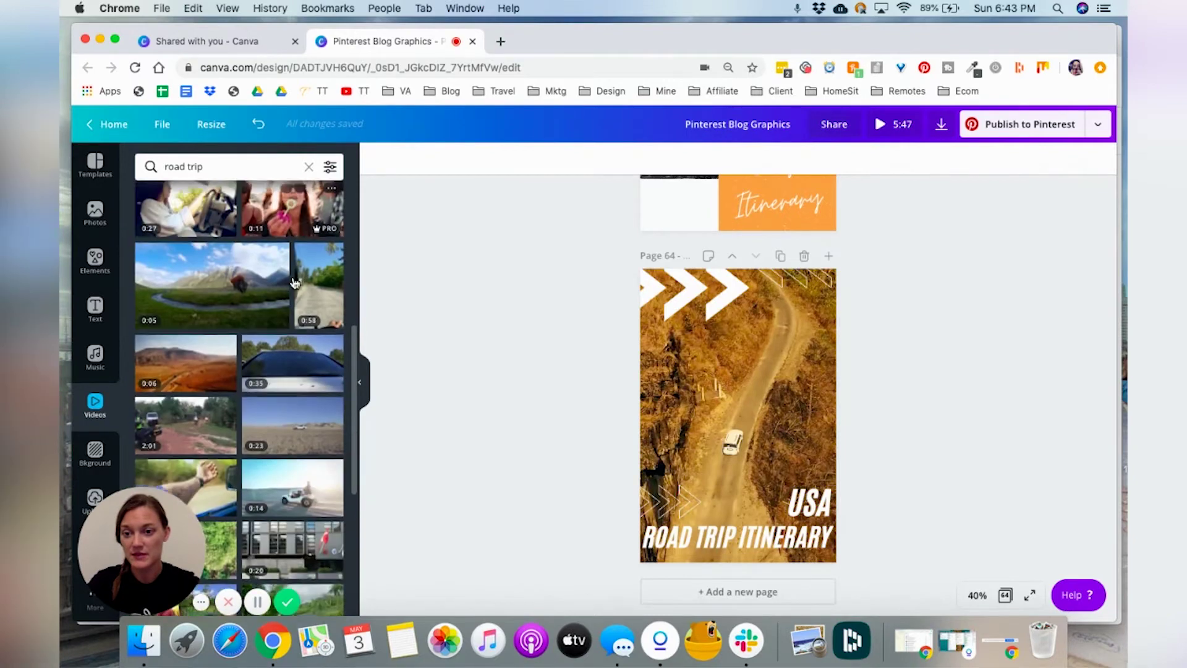
{"action": "scroll", "coordinate": [294, 282], "scroll_direction": "down", "scroll_amount": 1}
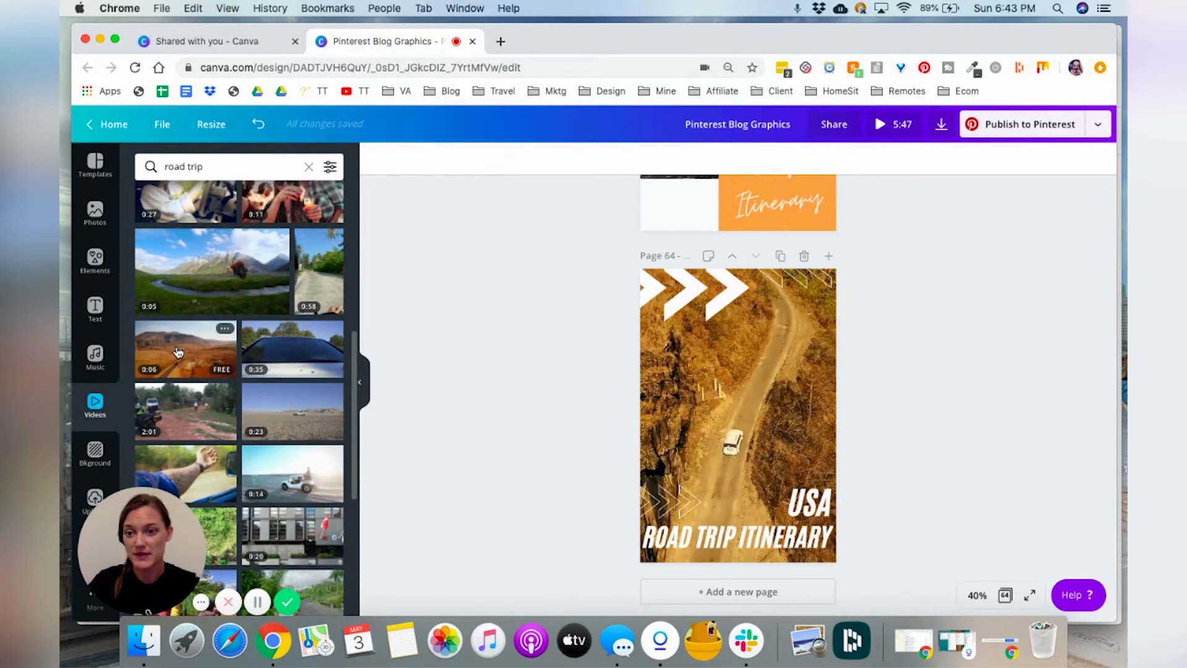
{"action": "left_click_drag", "start_coordinate": [179, 353], "coordinate": [659, 389]}
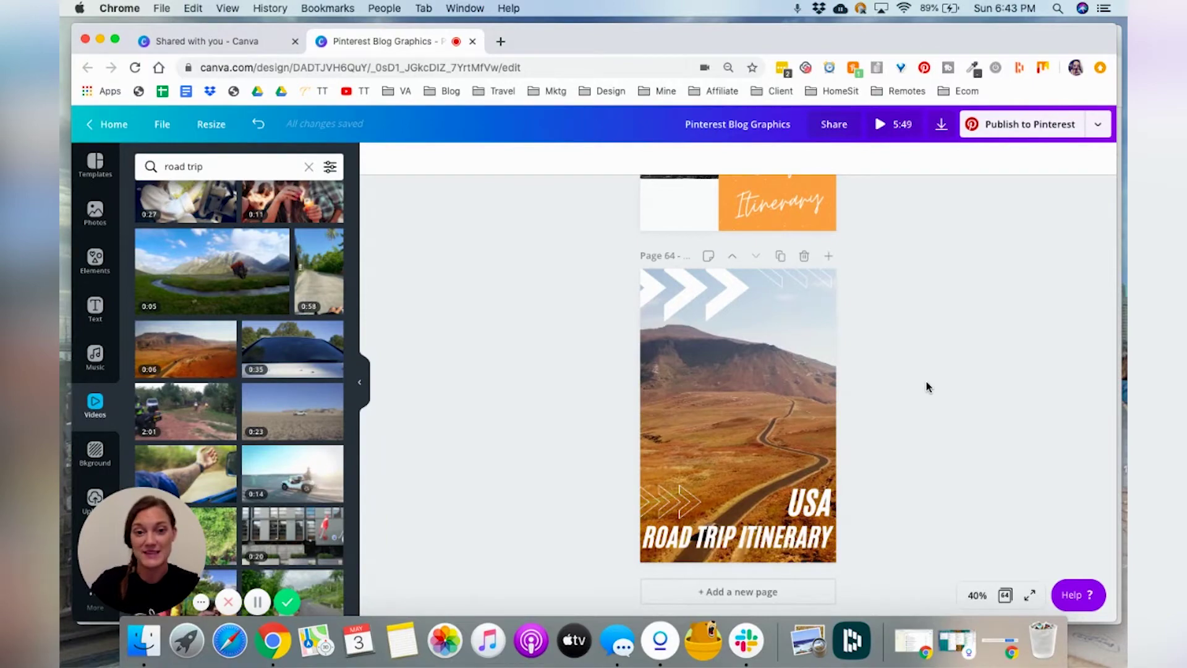
Step: Compare the new road trip pin on page 64 with the New York City Itinerary pin on page 63
{"action": "scroll", "coordinate": [927, 387], "scroll_direction": "down", "scroll_amount": 1}
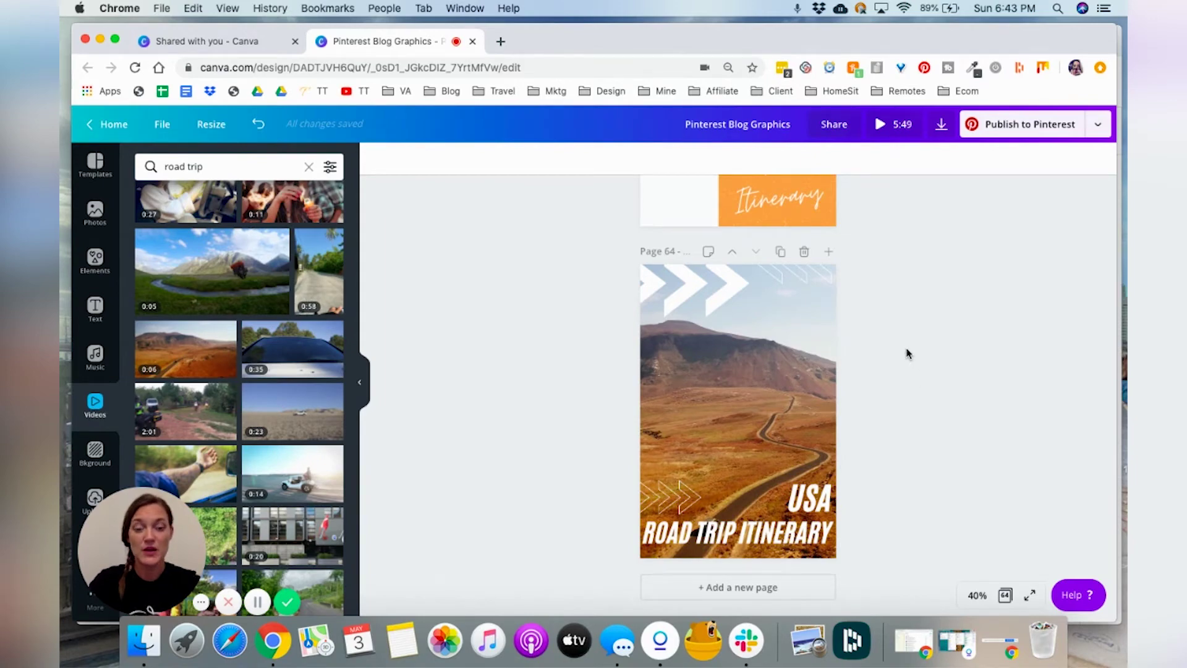
{"action": "scroll", "coordinate": [906, 354], "scroll_direction": "up", "scroll_amount": 5}
{"action": "scroll", "coordinate": [907, 354], "scroll_direction": "down", "scroll_amount": 1}
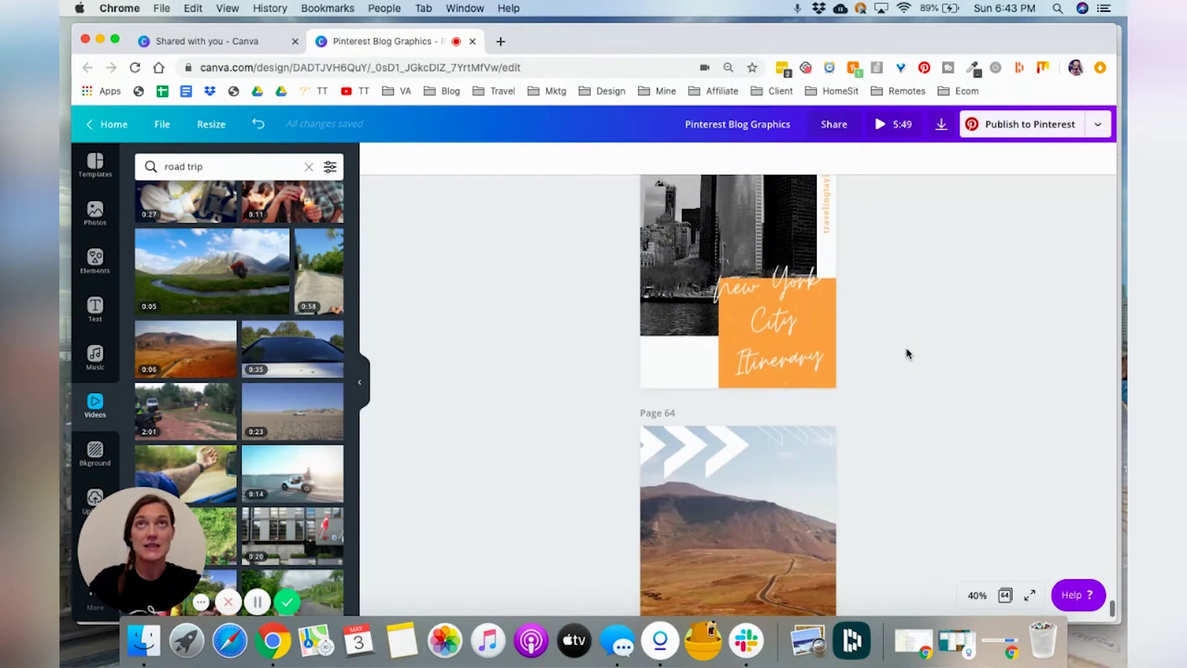
{"action": "scroll", "coordinate": [906, 353], "scroll_direction": "up", "scroll_amount": 7}
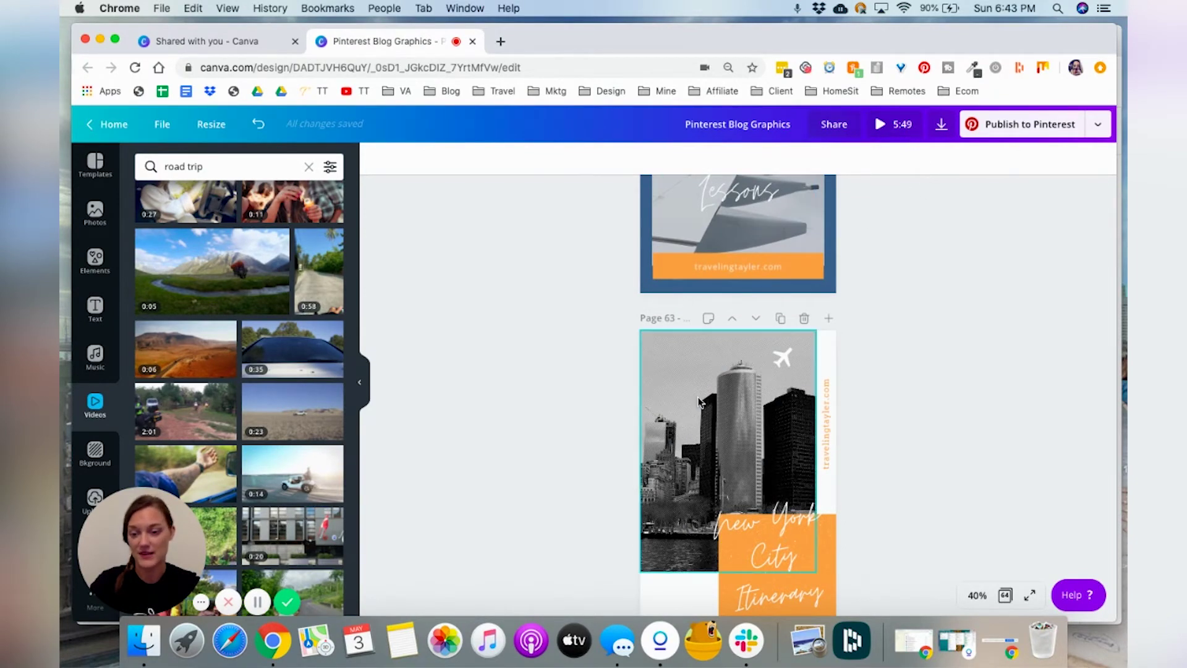
{"action": "scroll", "coordinate": [699, 401], "scroll_direction": "down", "scroll_amount": 8}
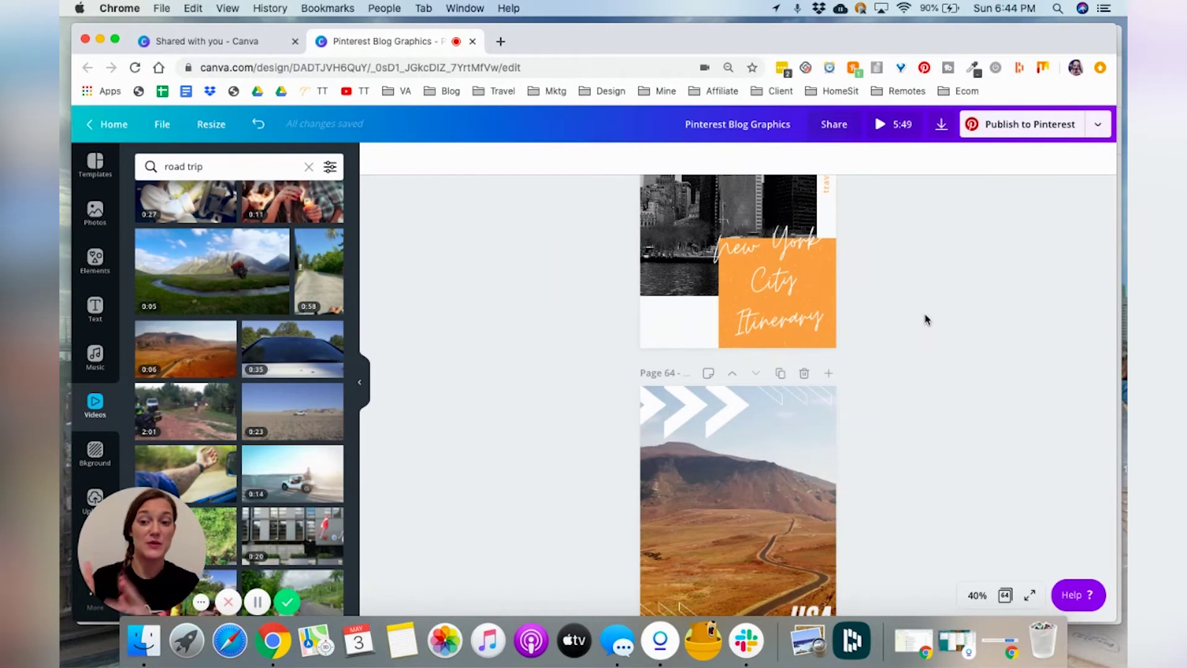
Step: Preview the playback of the multi-page design, and close the preview
{"action": "left_click", "coordinate": [881, 125]}
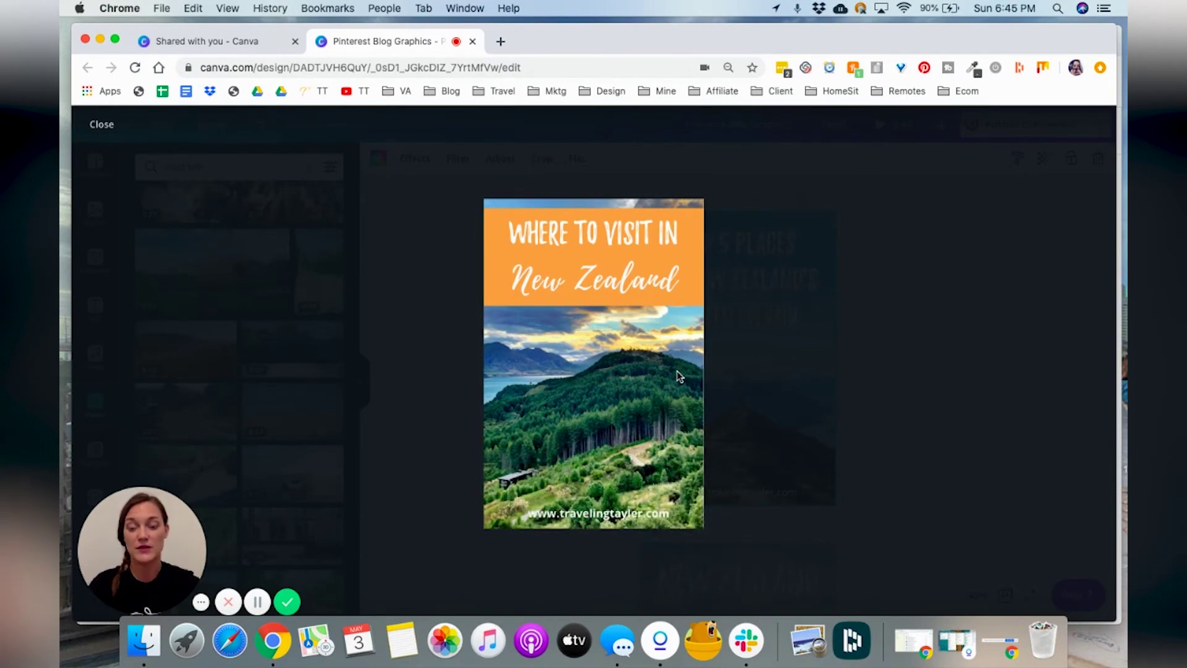
{"action": "mouse_move", "coordinate": [597, 389]}
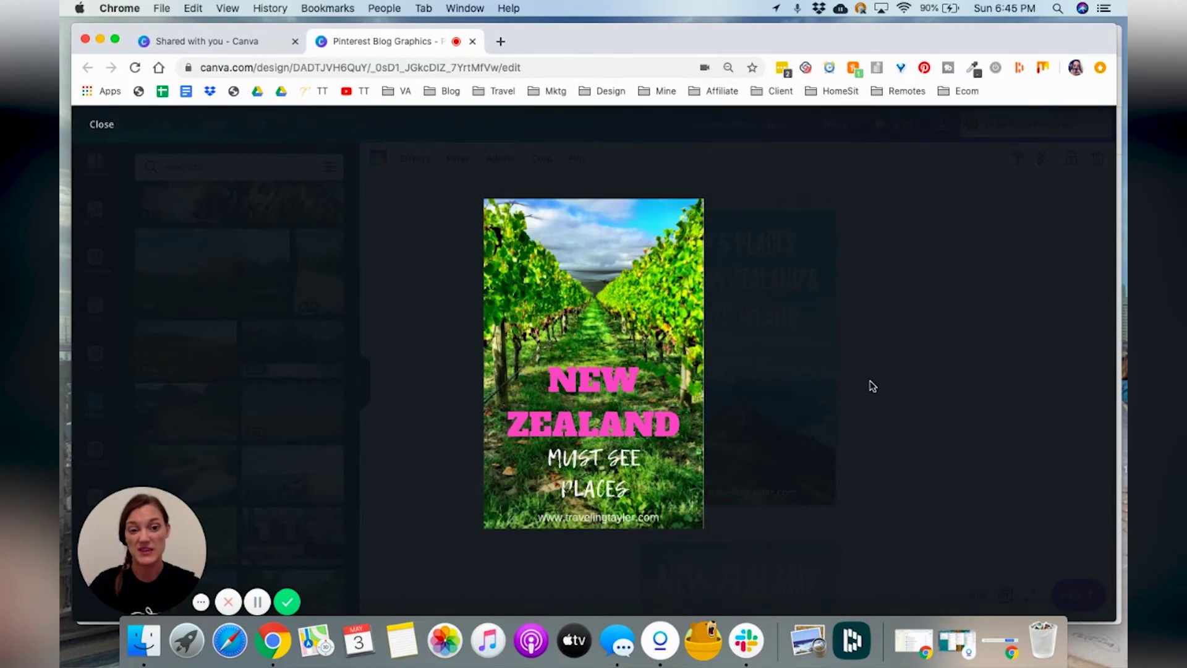
{"action": "key", "text": "Escape"}
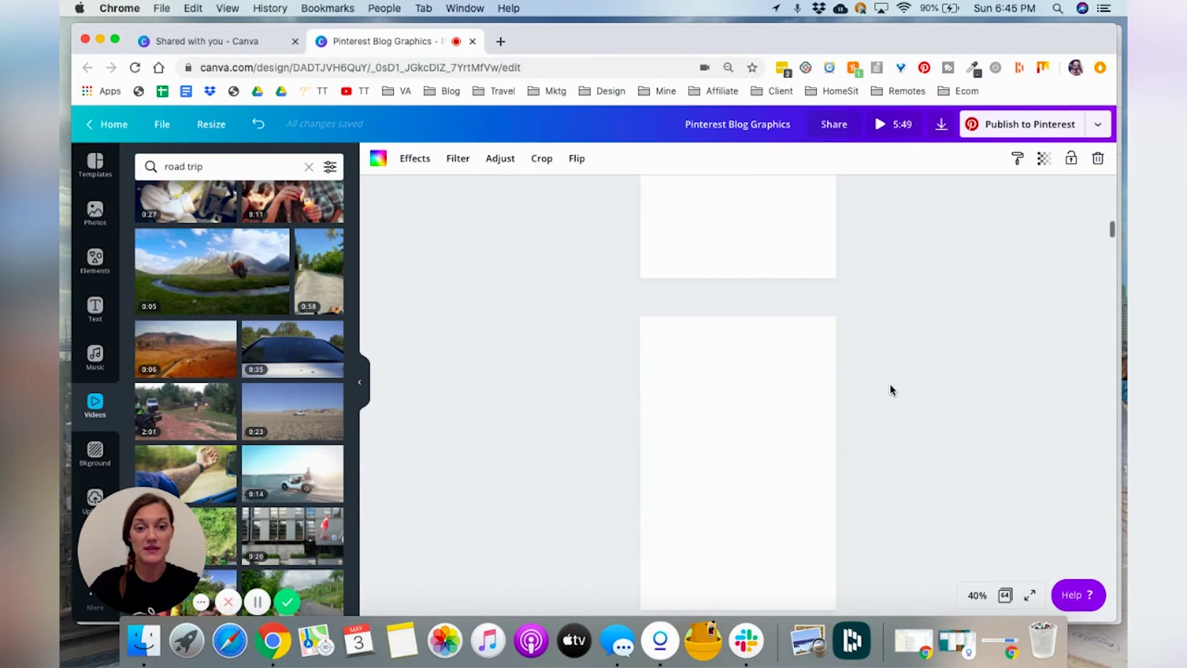
Step: Look through the pages of the design down to the USA road trip pin on page 64
{"action": "scroll", "coordinate": [892, 390], "scroll_direction": "down", "scroll_amount": 5}
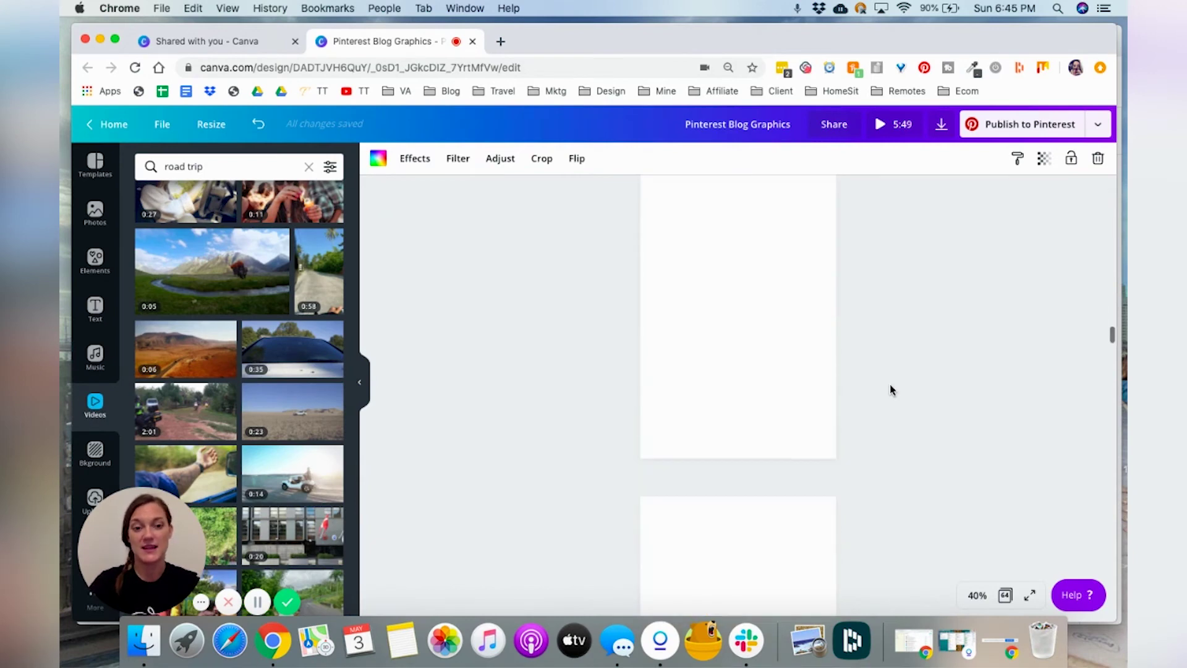
{"action": "scroll", "coordinate": [892, 390], "scroll_direction": "down", "scroll_amount": 2}
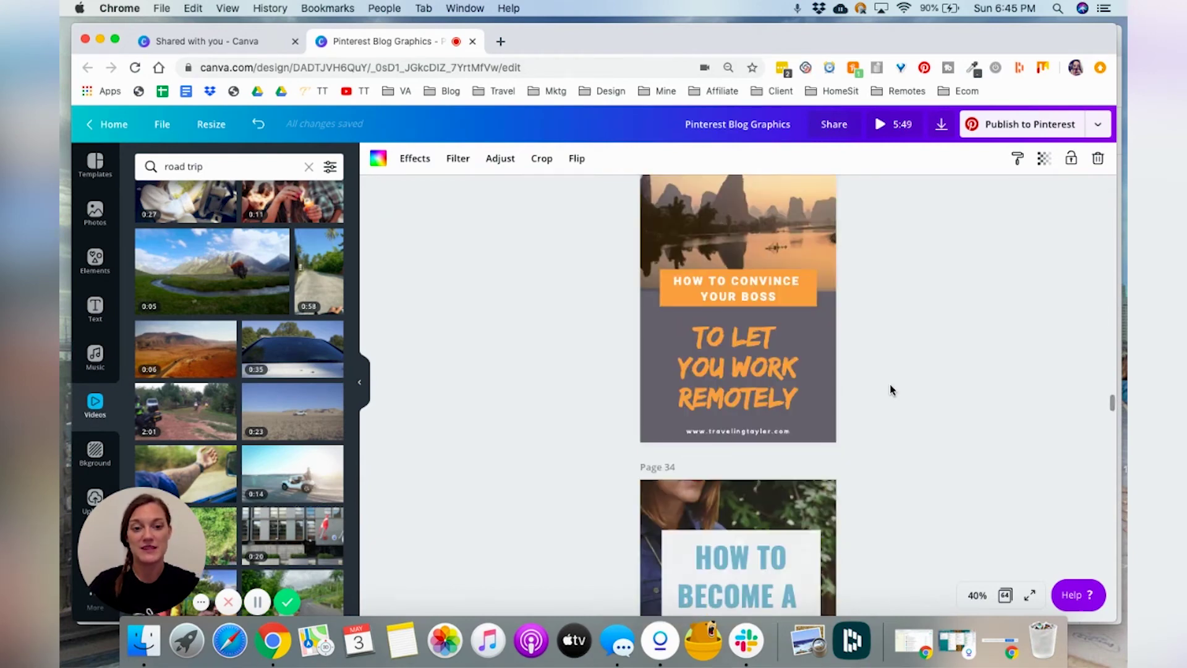
{"action": "scroll", "coordinate": [892, 389], "scroll_direction": "up", "scroll_amount": 1}
{"action": "scroll", "coordinate": [892, 389], "scroll_direction": "up", "scroll_amount": 1}
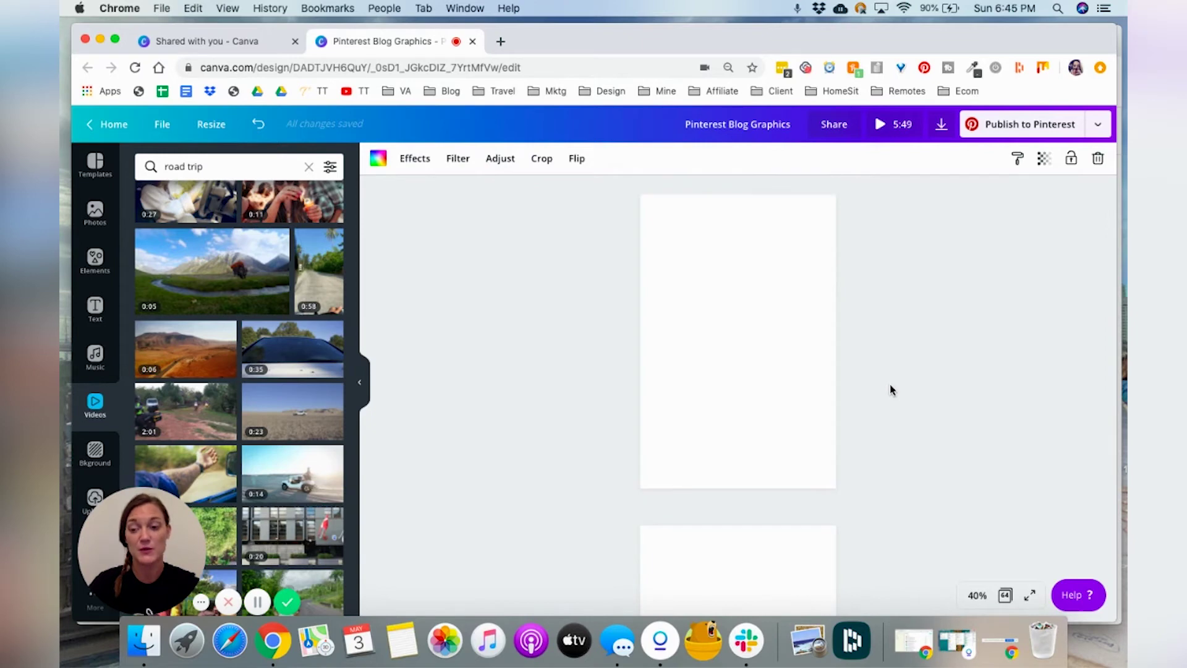
{"action": "scroll", "coordinate": [892, 389], "scroll_direction": "down", "scroll_amount": 8}
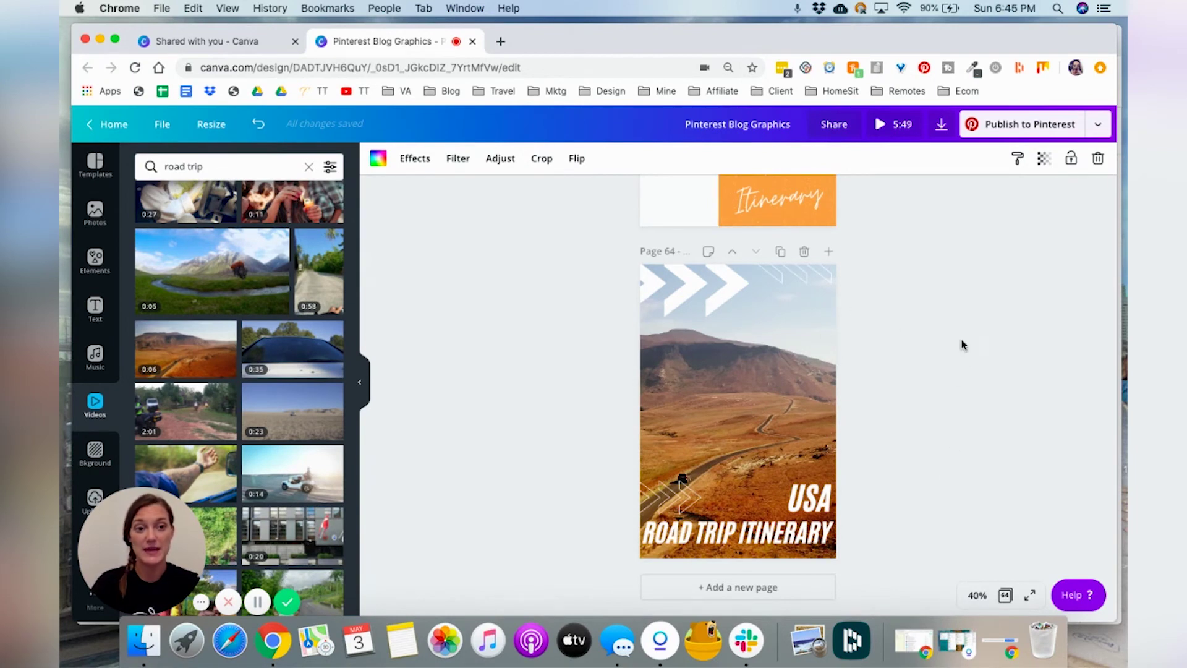
Step: Open the design's download settings and choose Video (MP4) as the file type
{"action": "left_click", "coordinate": [1098, 125]}
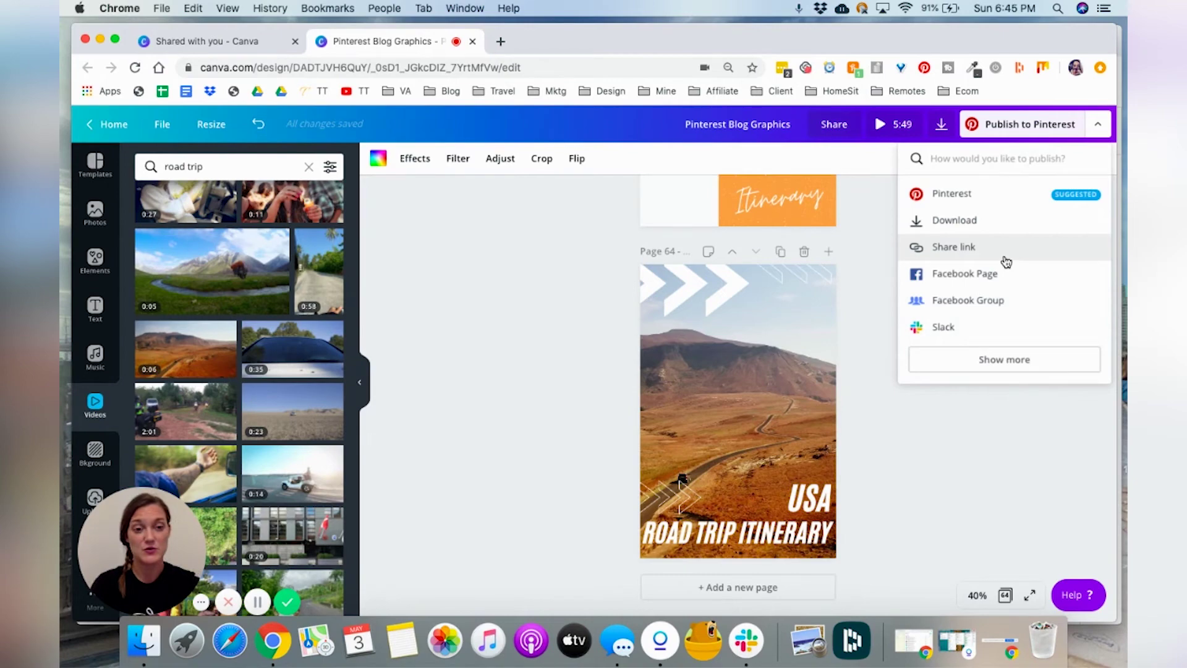
{"action": "left_click", "coordinate": [973, 222]}
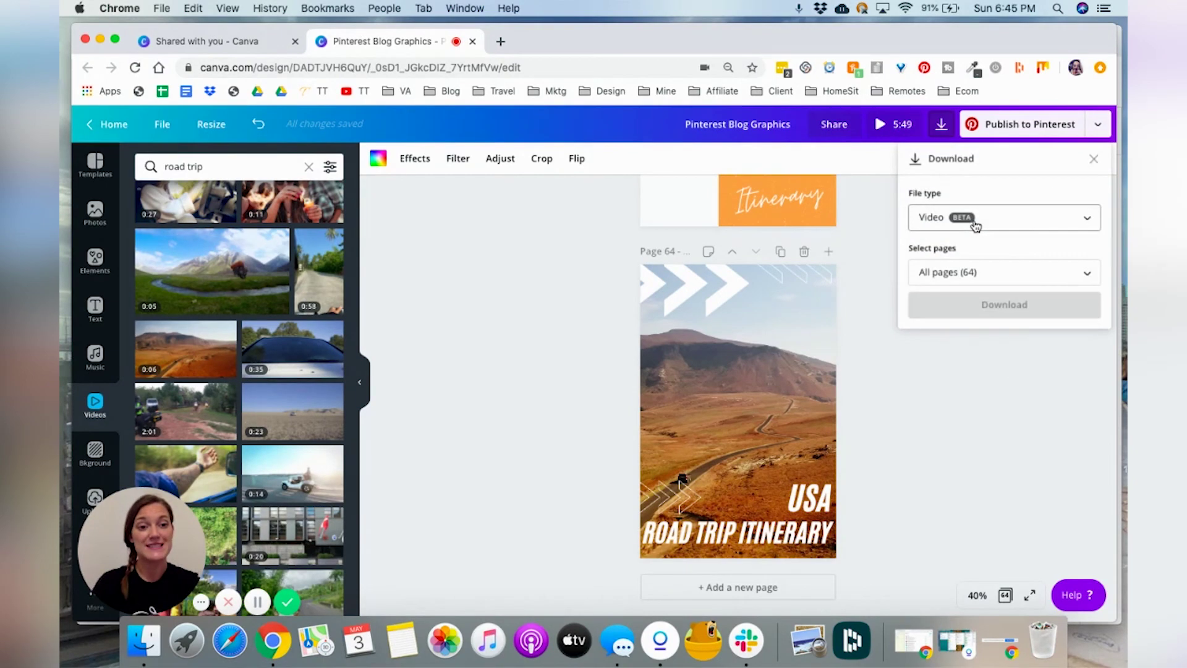
{"action": "left_click", "coordinate": [1005, 222]}
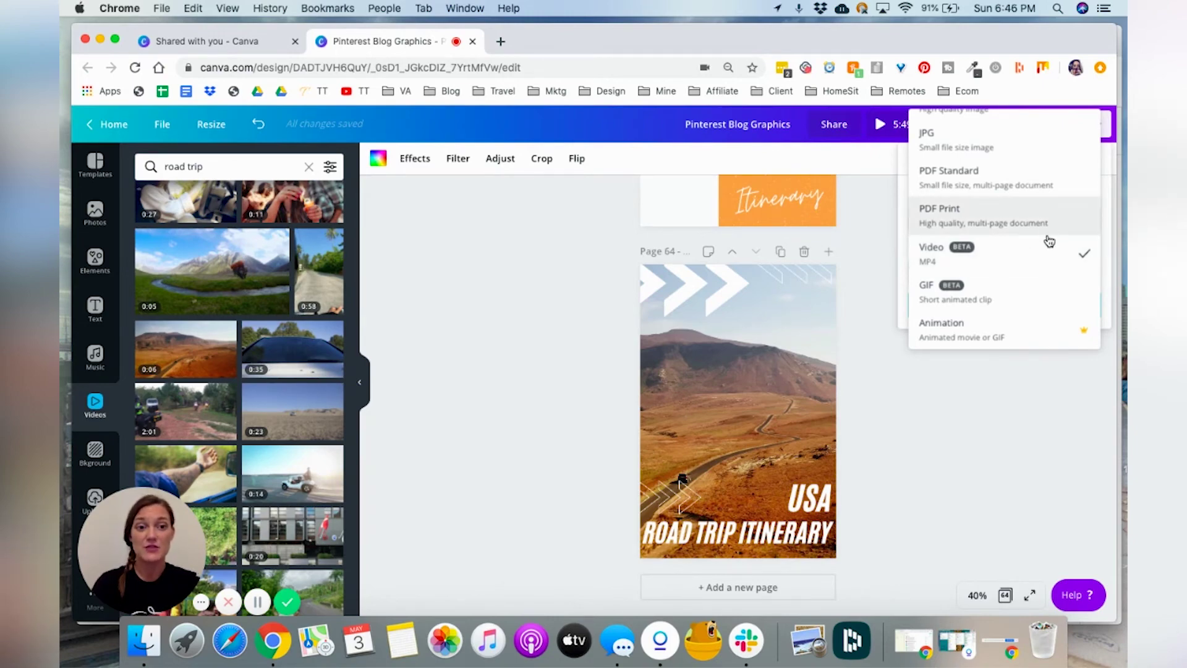
{"action": "left_click", "coordinate": [1026, 258]}
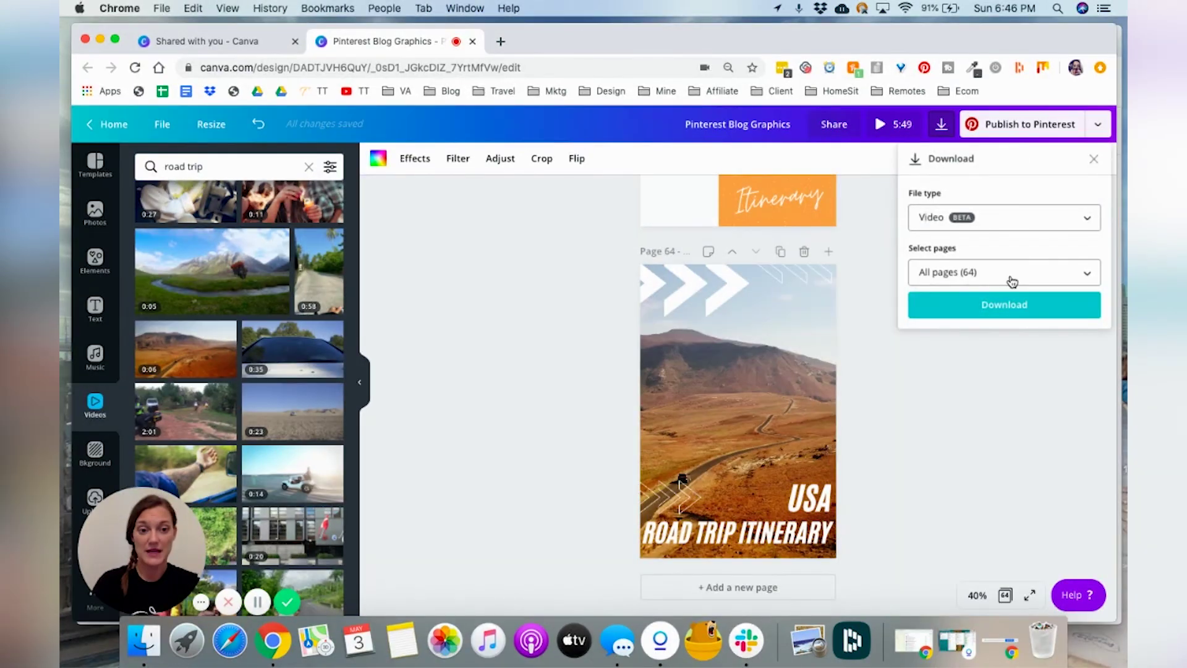
Step: Limit the download to page 64 only, and close the download settings without downloading
{"action": "left_click", "coordinate": [1012, 277]}
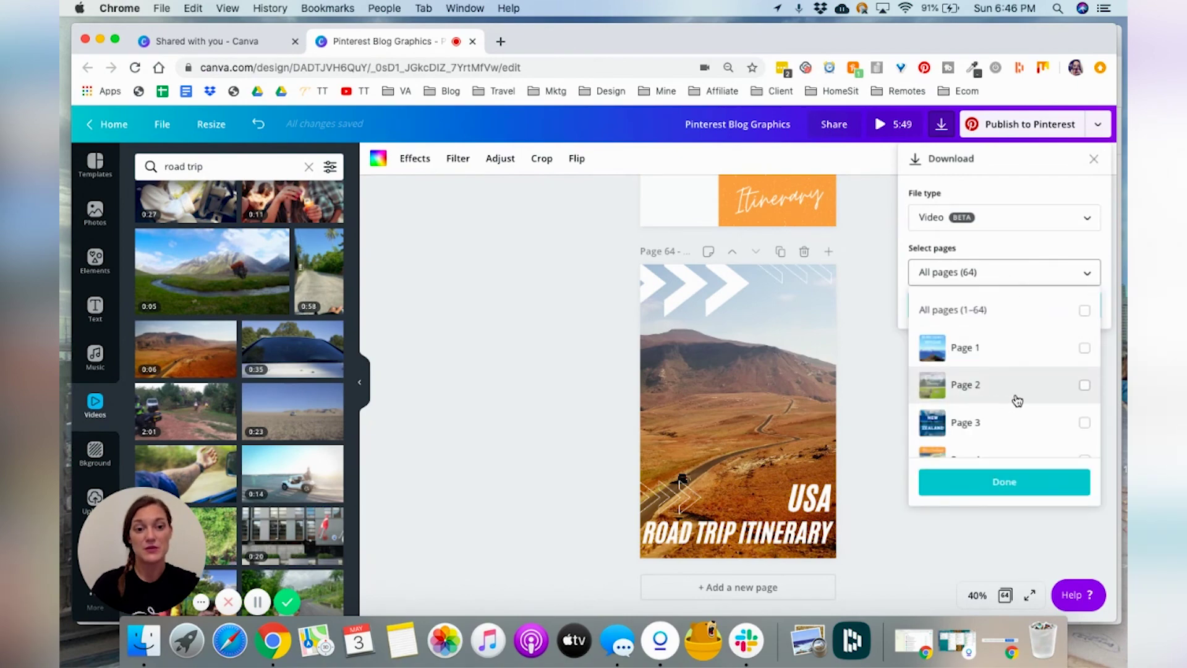
{"action": "scroll", "coordinate": [1017, 401], "scroll_direction": "down", "scroll_amount": 4}
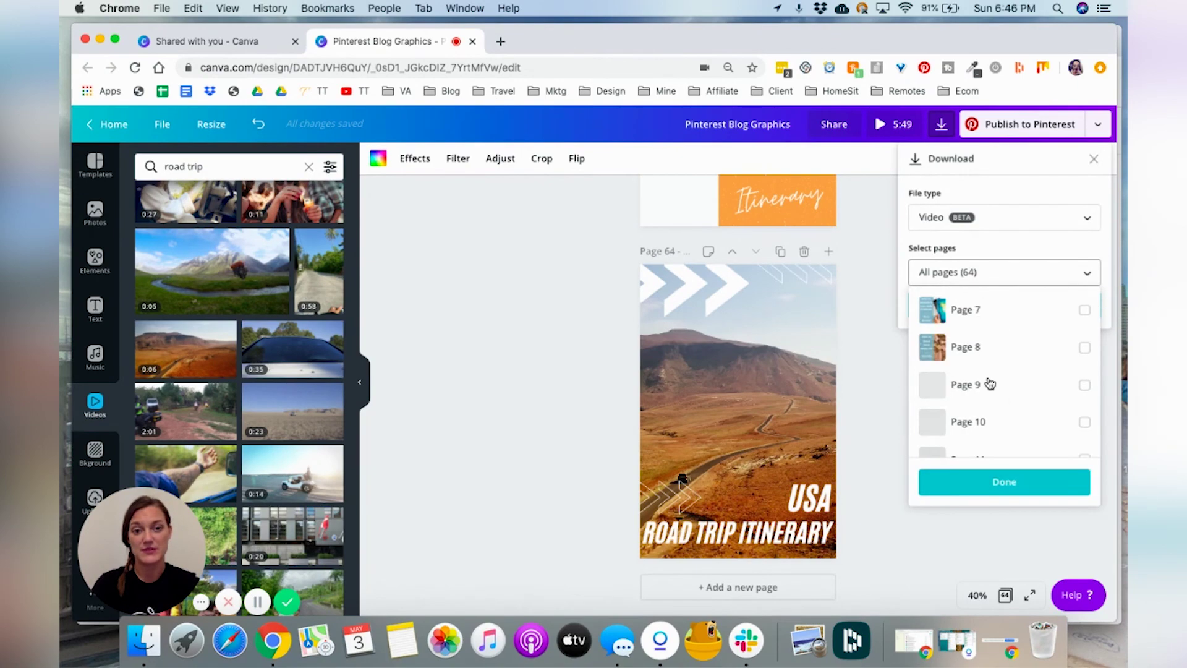
{"action": "scroll", "coordinate": [990, 386], "scroll_direction": "down", "scroll_amount": 20}
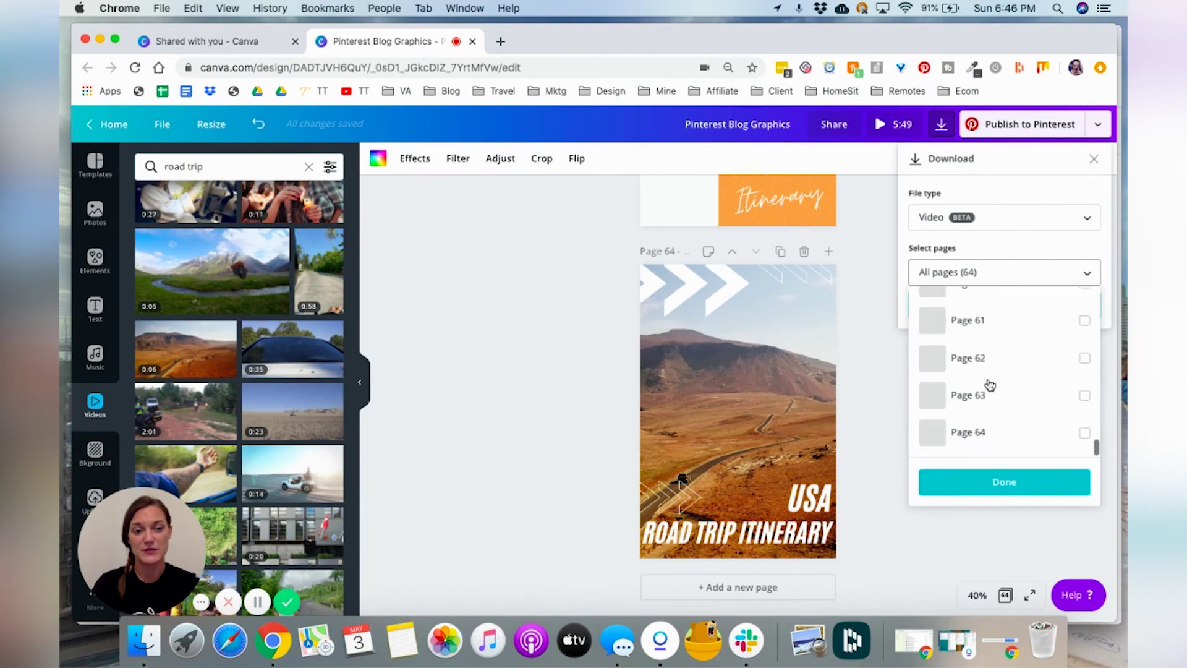
{"action": "left_click", "coordinate": [1059, 440]}
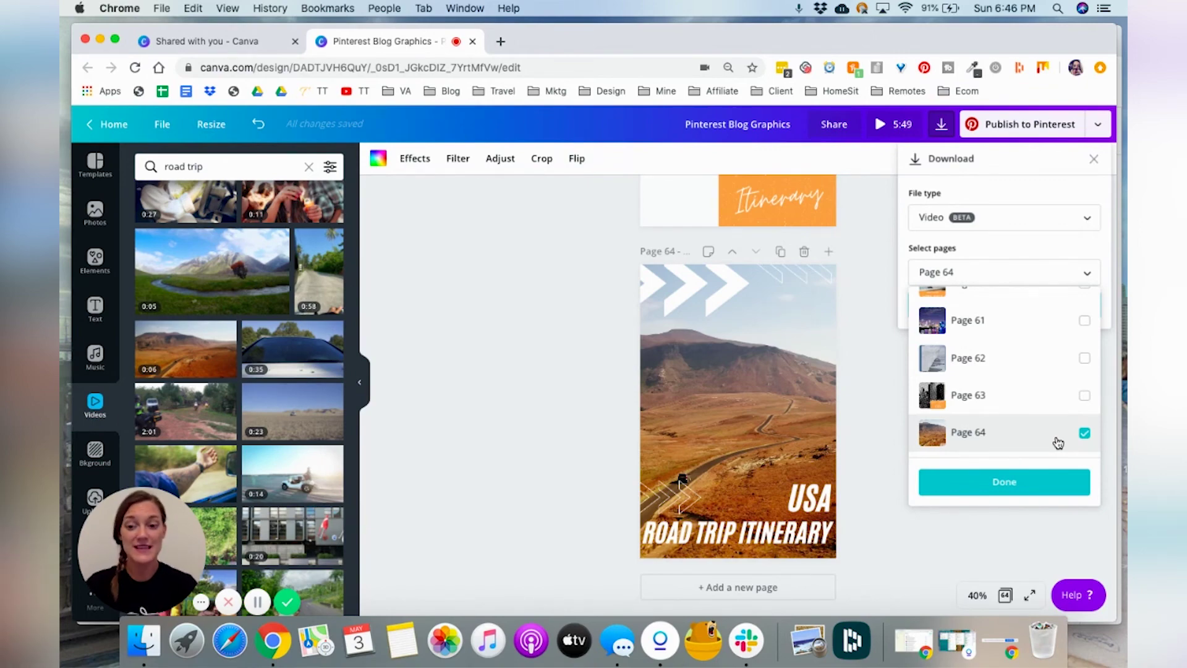
{"action": "left_click", "coordinate": [866, 394]}
{"action": "left_click", "coordinate": [867, 393]}
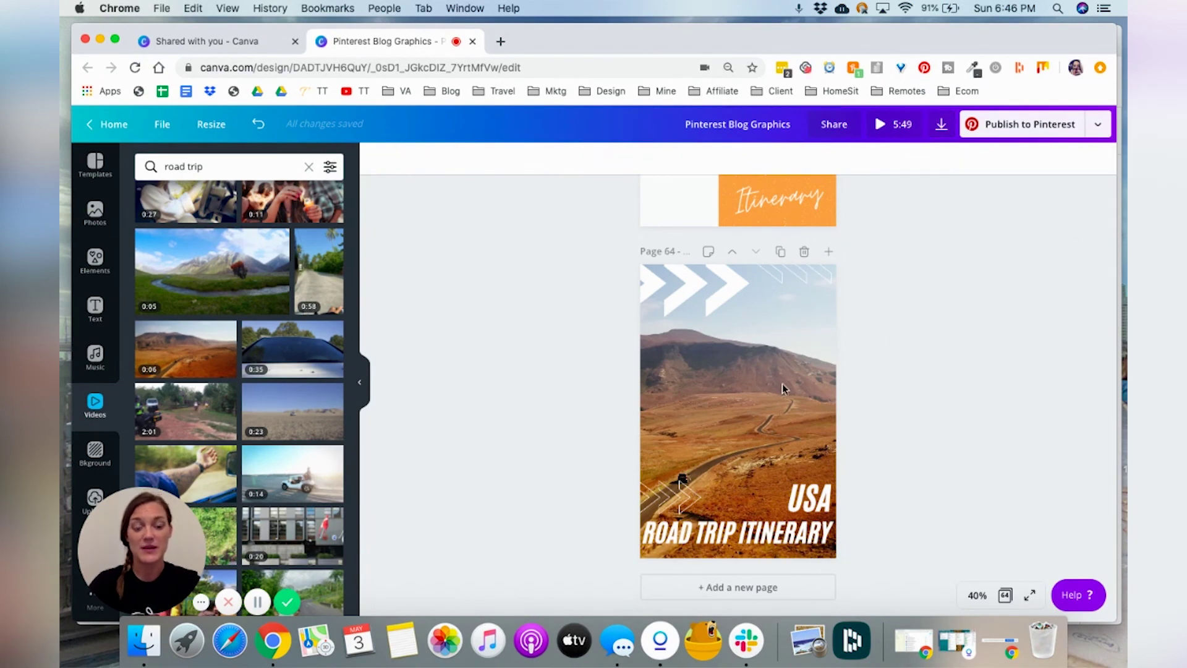
Step: Select the background road video on page 64
{"action": "left_click", "coordinate": [763, 393]}
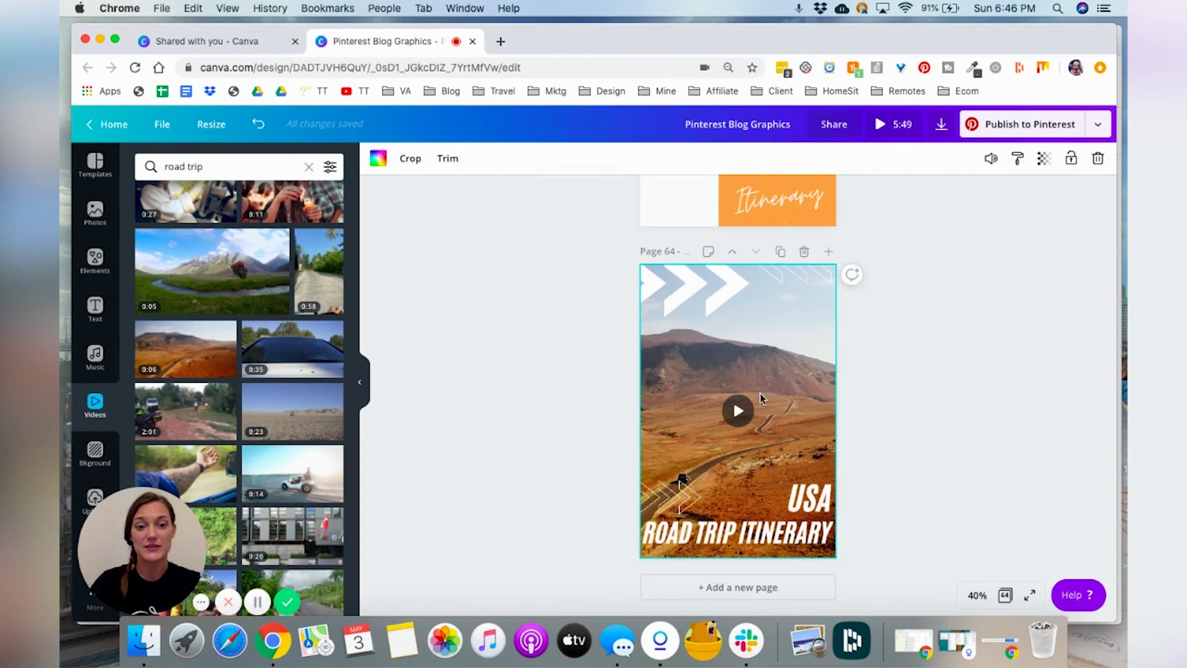